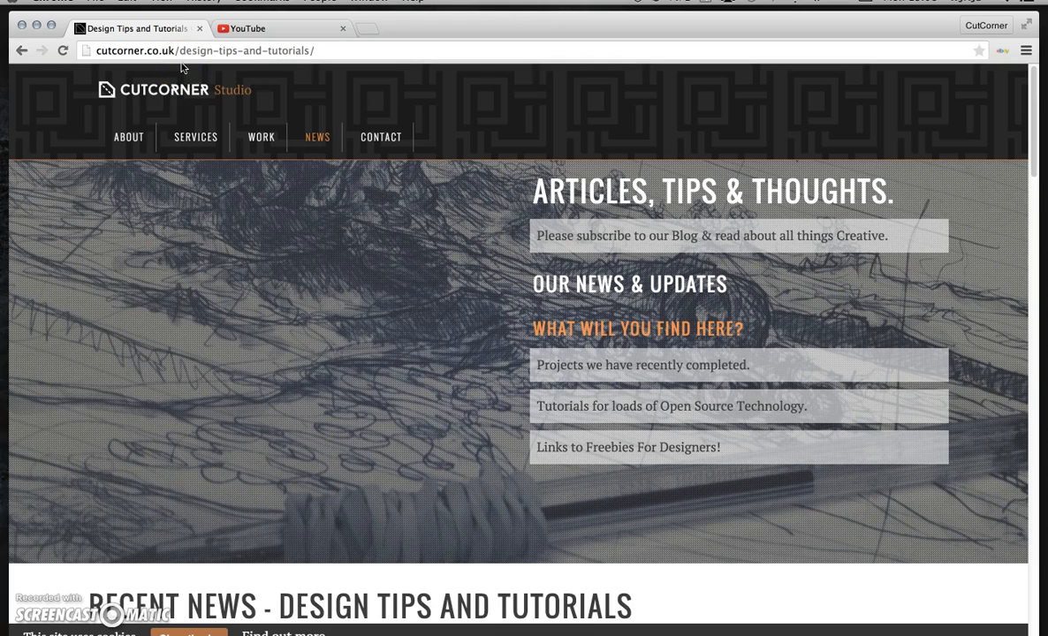
Look through the recent design tips and tutorials listed on the CutCorner Studio news page.
{"action": "scroll", "coordinate": [469, 340], "scroll_direction": "down", "scroll_amount": 1}
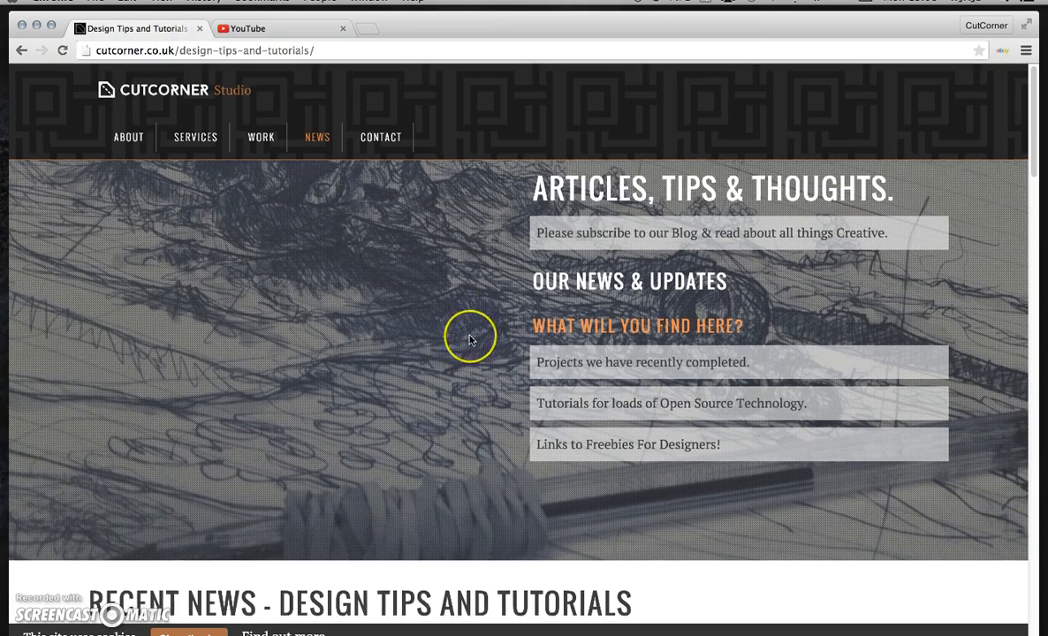
{"action": "scroll", "coordinate": [469, 340], "scroll_direction": "down", "scroll_amount": 5}
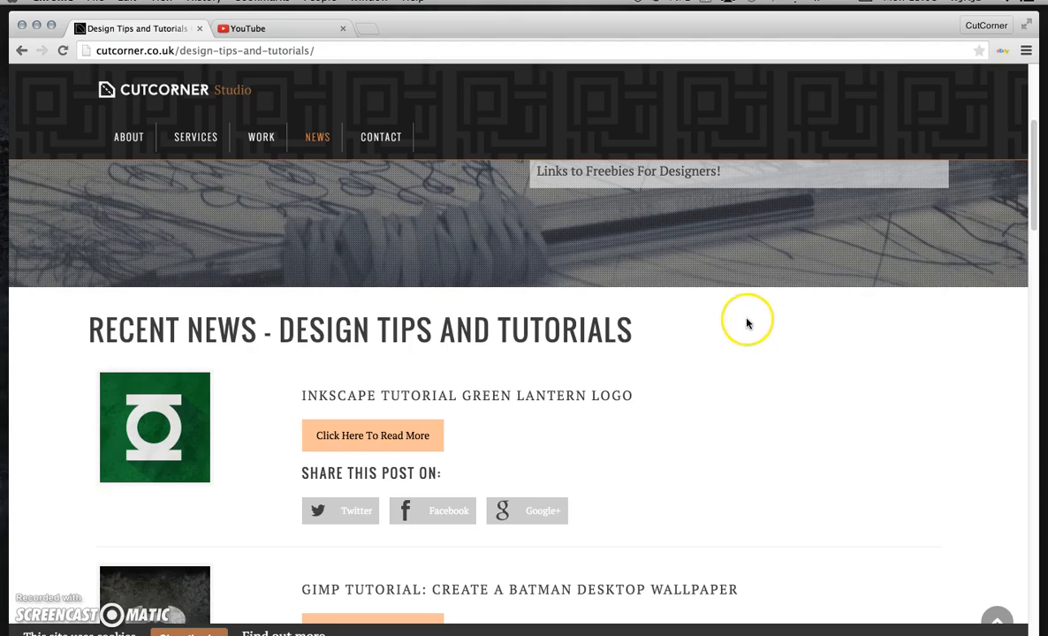
{"action": "scroll", "coordinate": [747, 324], "scroll_direction": "down", "scroll_amount": 2}
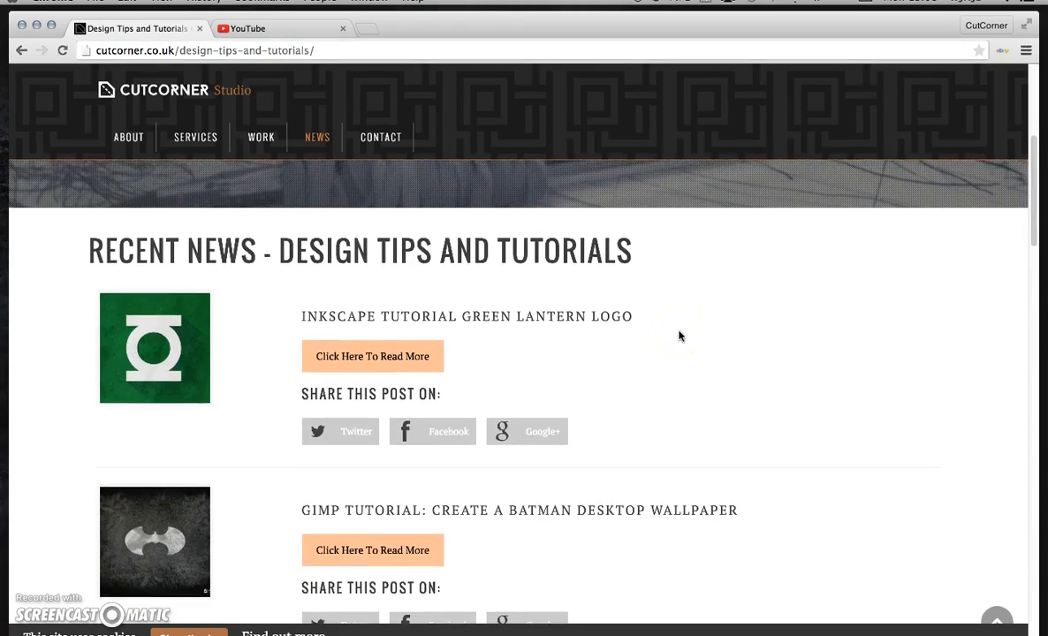
{"action": "scroll", "coordinate": [618, 318], "scroll_direction": "up", "scroll_amount": 6}
View the CutCorner Studio YouTube channel, its linked Google+ page and its uploaded tutorial videos.
{"action": "left_click", "coordinate": [266, 30]}
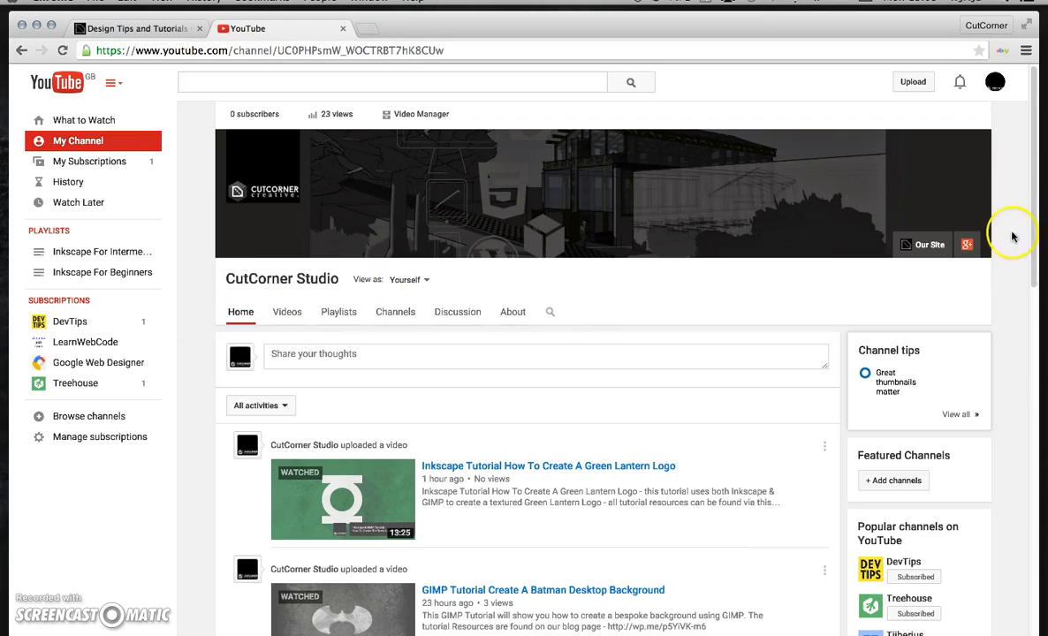
{"action": "left_click", "coordinate": [968, 246]}
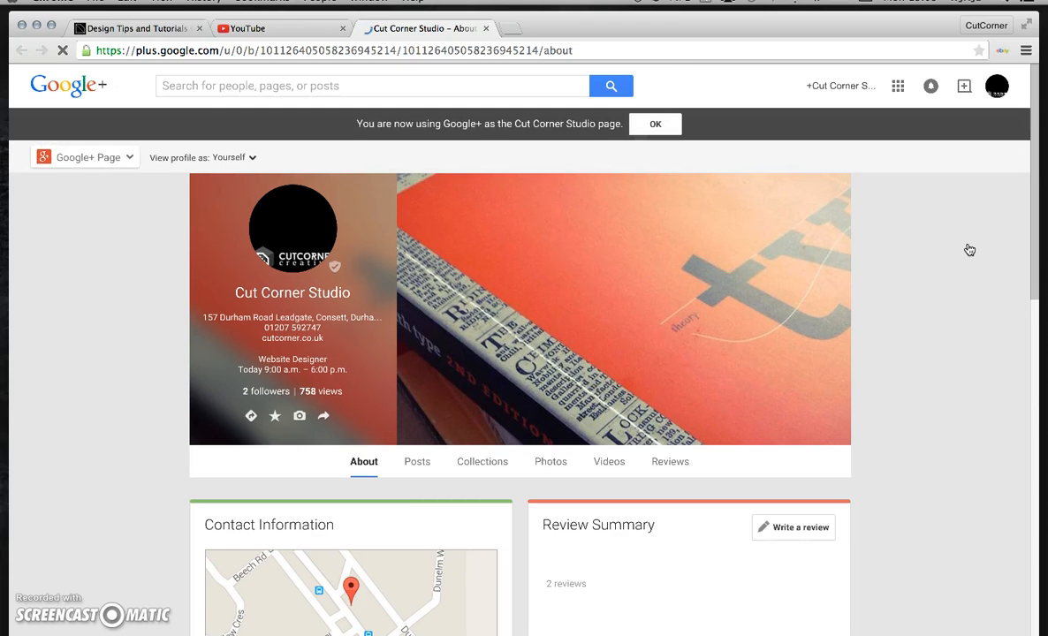
{"action": "scroll", "coordinate": [947, 344], "scroll_direction": "down", "scroll_amount": 4}
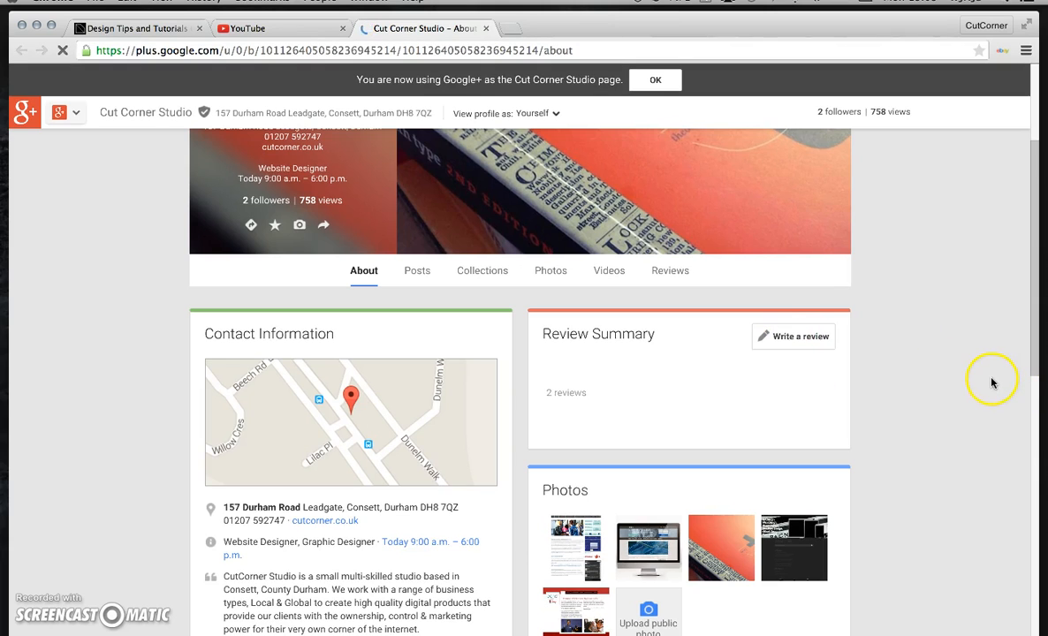
{"action": "scroll", "coordinate": [983, 378], "scroll_direction": "up", "scroll_amount": 3}
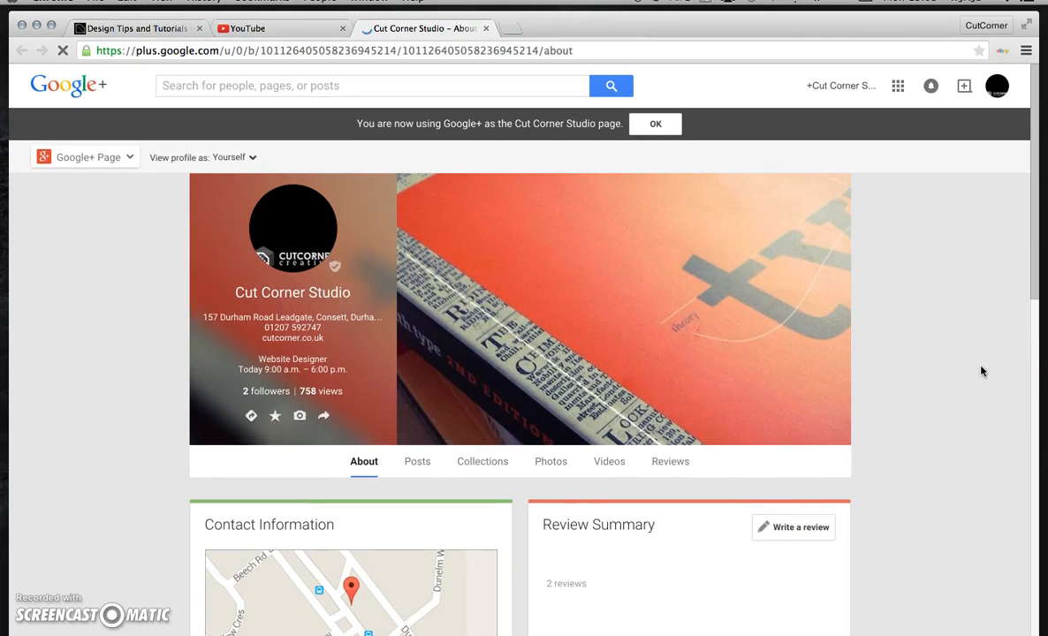
{"action": "left_click", "coordinate": [485, 28]}
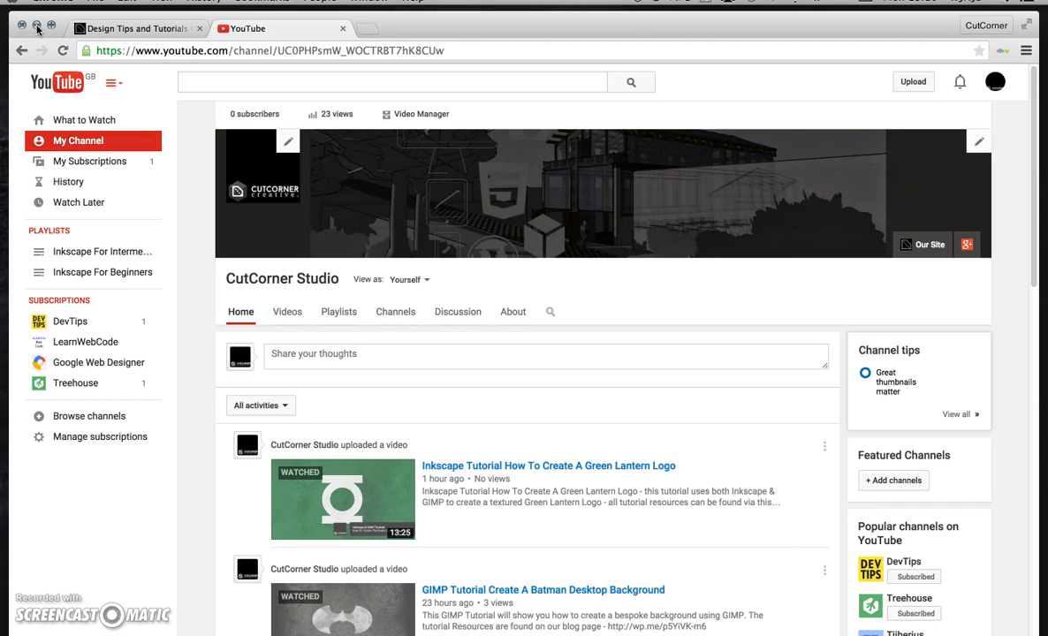
{"action": "scroll", "coordinate": [744, 473], "scroll_direction": "down", "scroll_amount": 3}
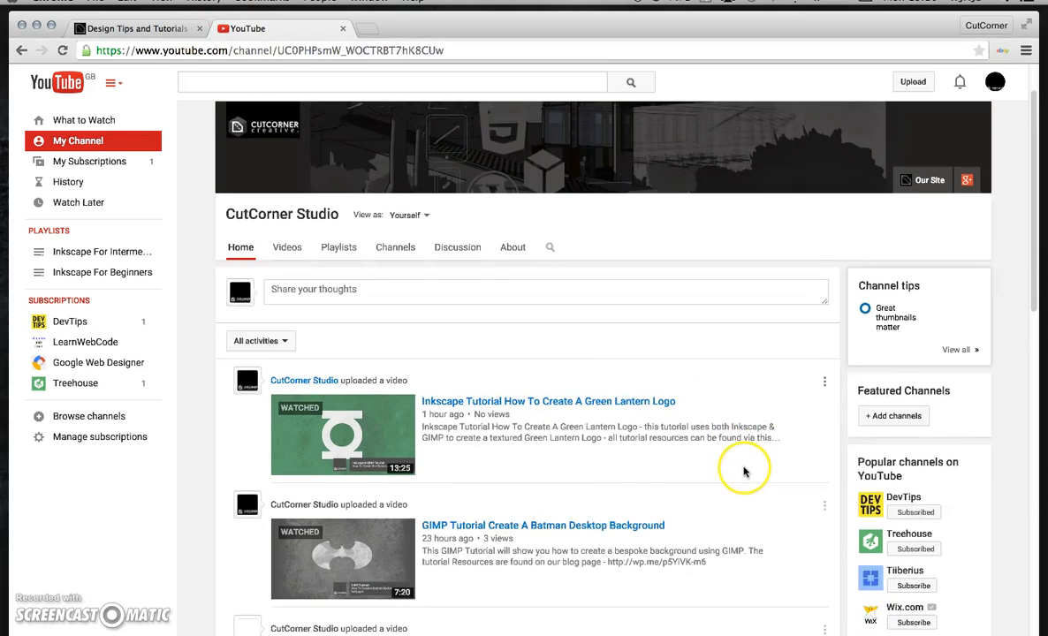
{"action": "scroll", "coordinate": [744, 473], "scroll_direction": "down", "scroll_amount": 2}
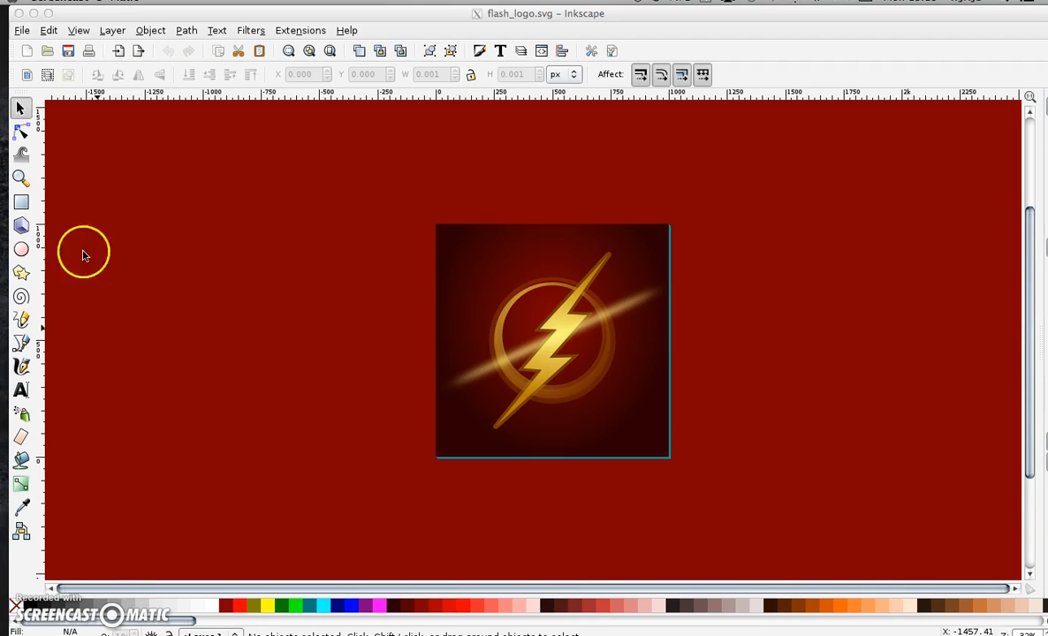
Switch to the desktop and open the Flash_Tutorial folder.
{"action": "left_click", "coordinate": [34, 14]}
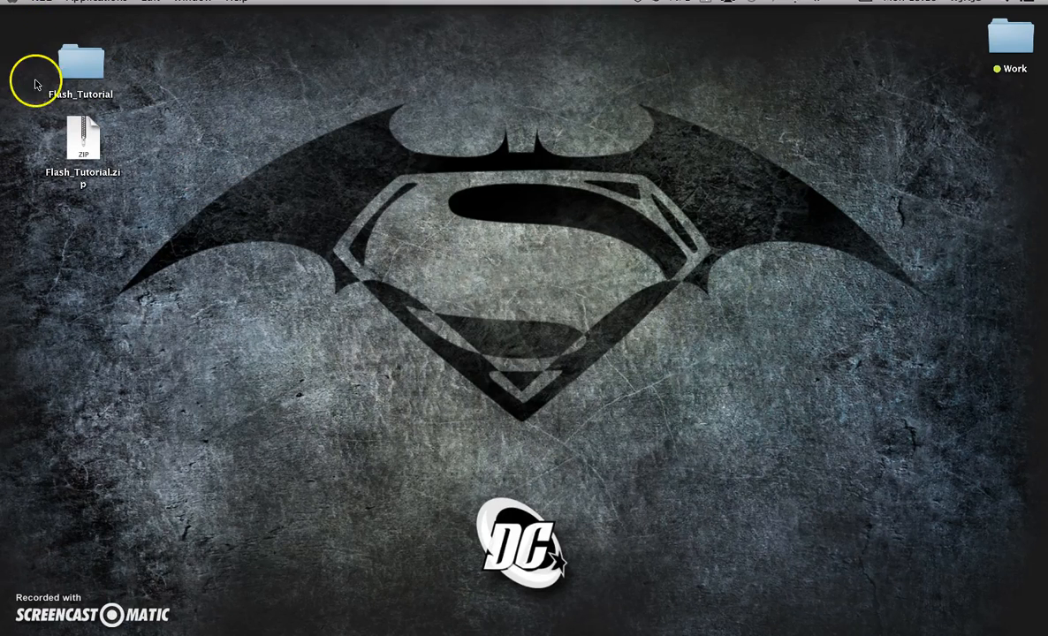
{"action": "left_click", "coordinate": [77, 144]}
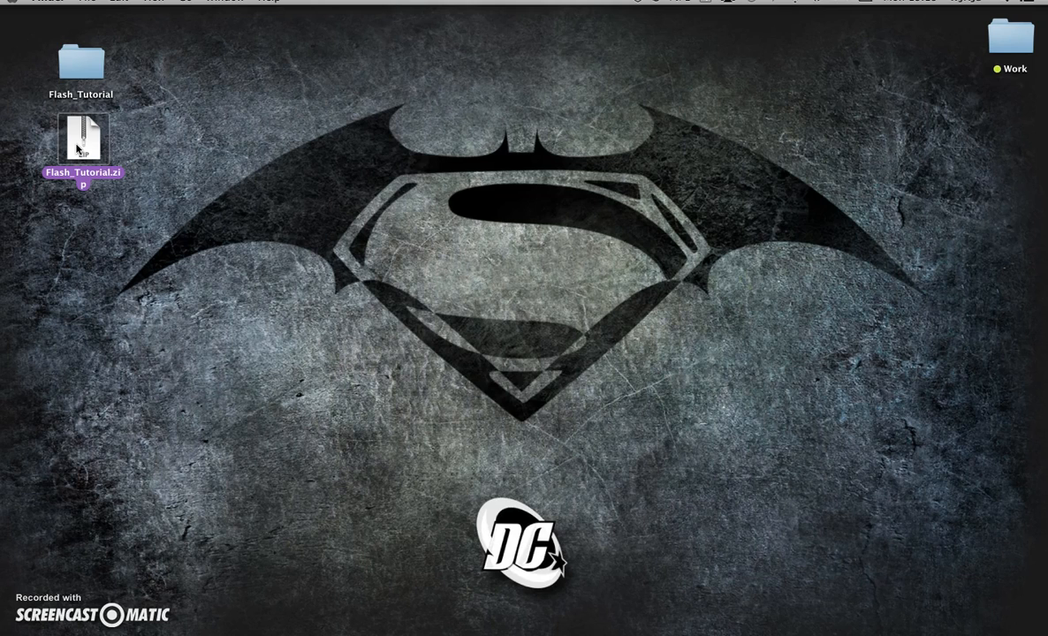
{"action": "left_click", "coordinate": [94, 76]}
{"action": "double_click", "coordinate": [94, 76]}
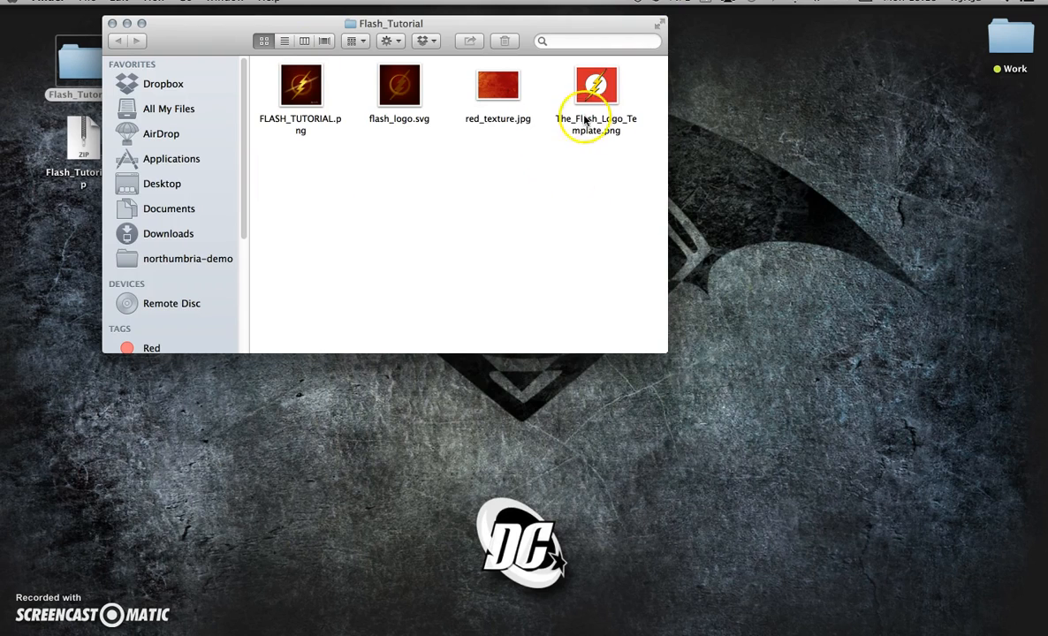
{"action": "left_click_drag", "start_coordinate": [522, 26], "coordinate": [614, 26]}
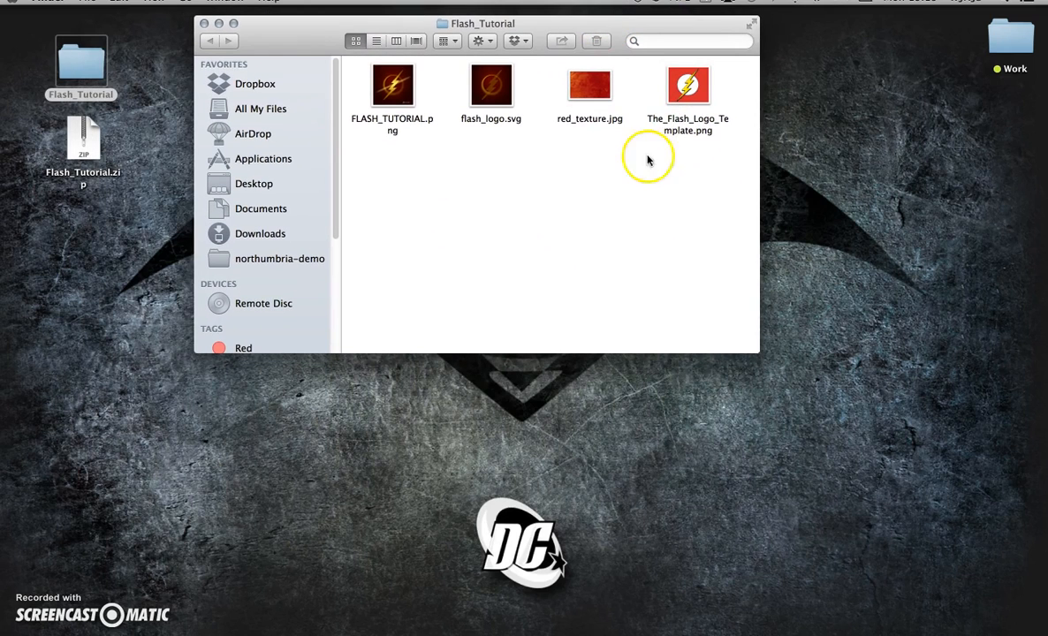
Preview FLASH_TUTORIAL.png, then go over flash_logo.svg, red_texture.jpg and The_Flash_Logo_Template.png in the folder.
{"action": "double_click", "coordinate": [391, 86]}
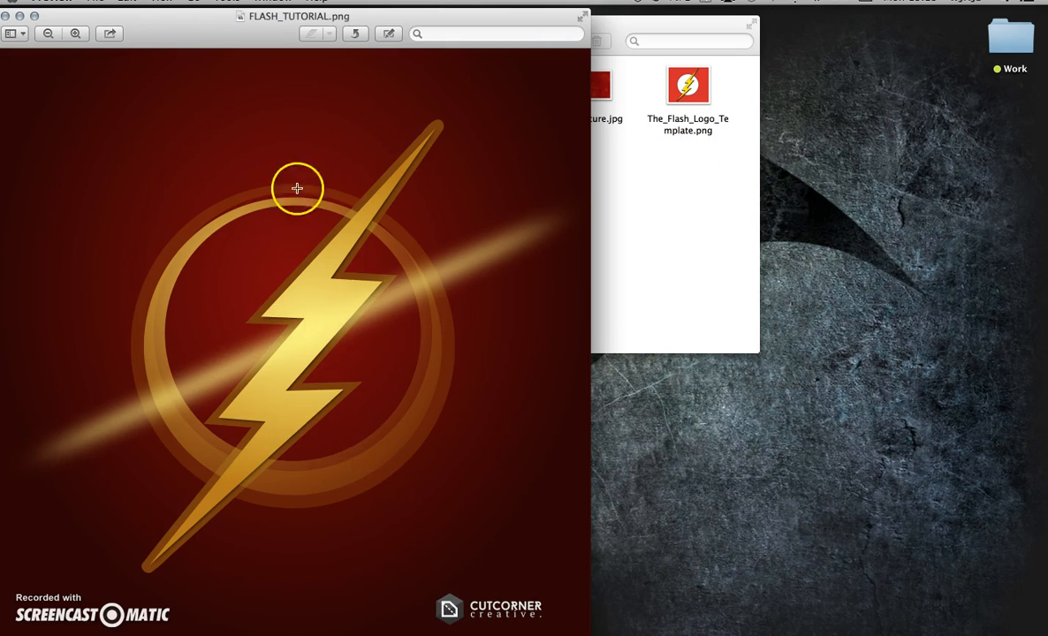
{"action": "left_click", "coordinate": [5, 18]}
{"action": "left_click", "coordinate": [533, 224]}
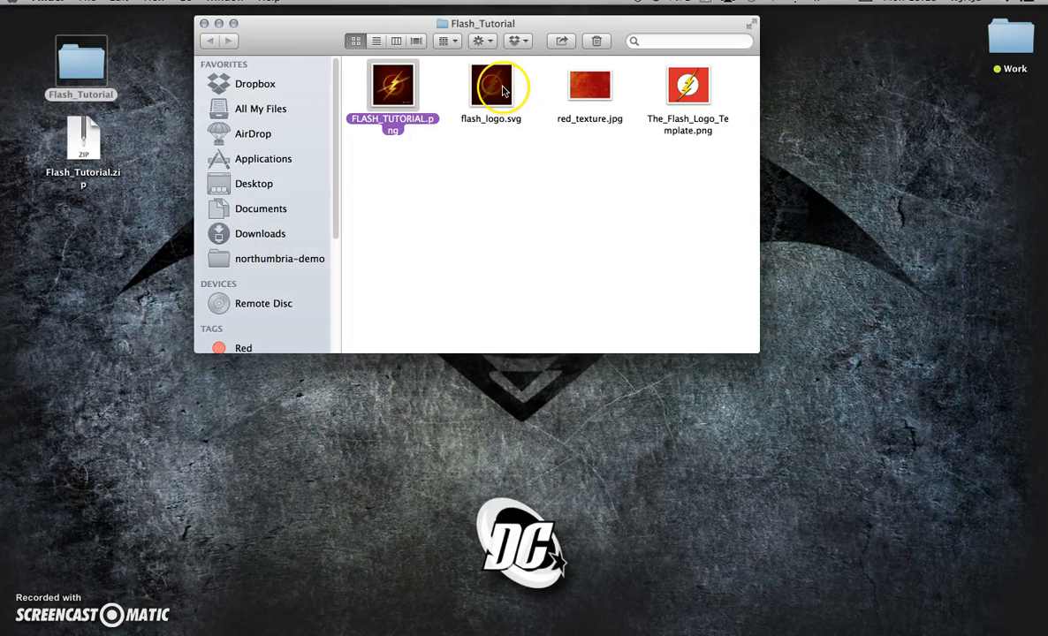
{"action": "left_click", "coordinate": [494, 97]}
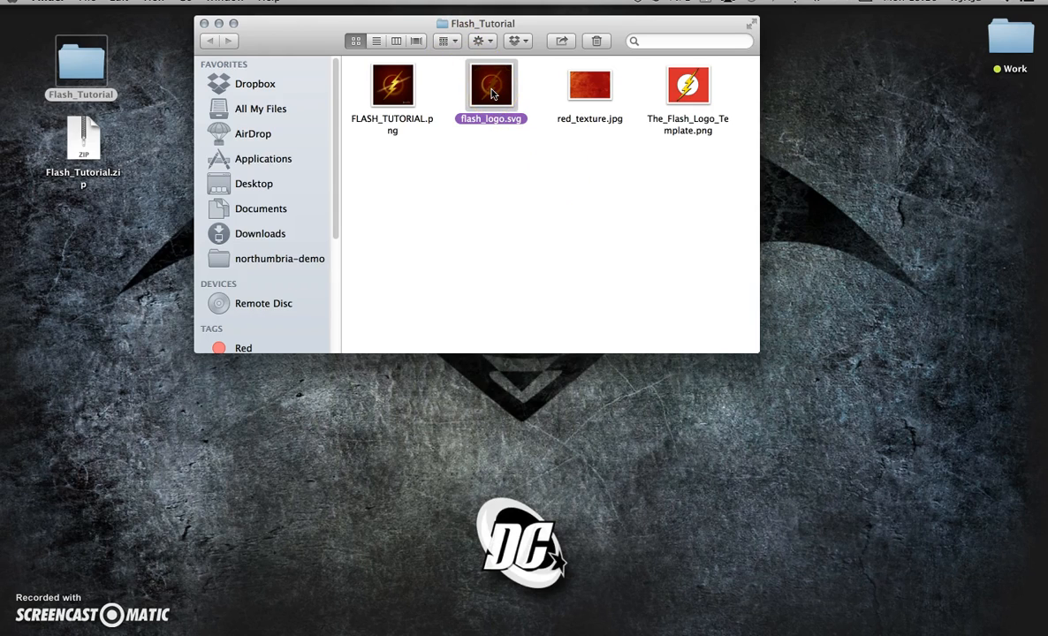
{"action": "left_click", "coordinate": [592, 94]}
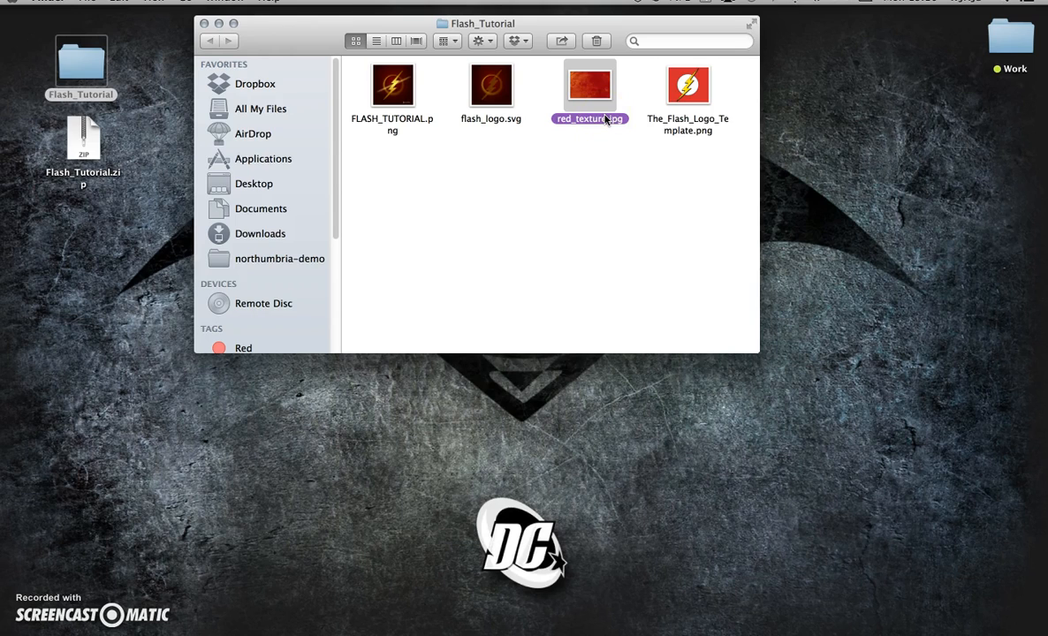
{"action": "left_click_drag", "start_coordinate": [533, 352], "coordinate": [531, 388]}
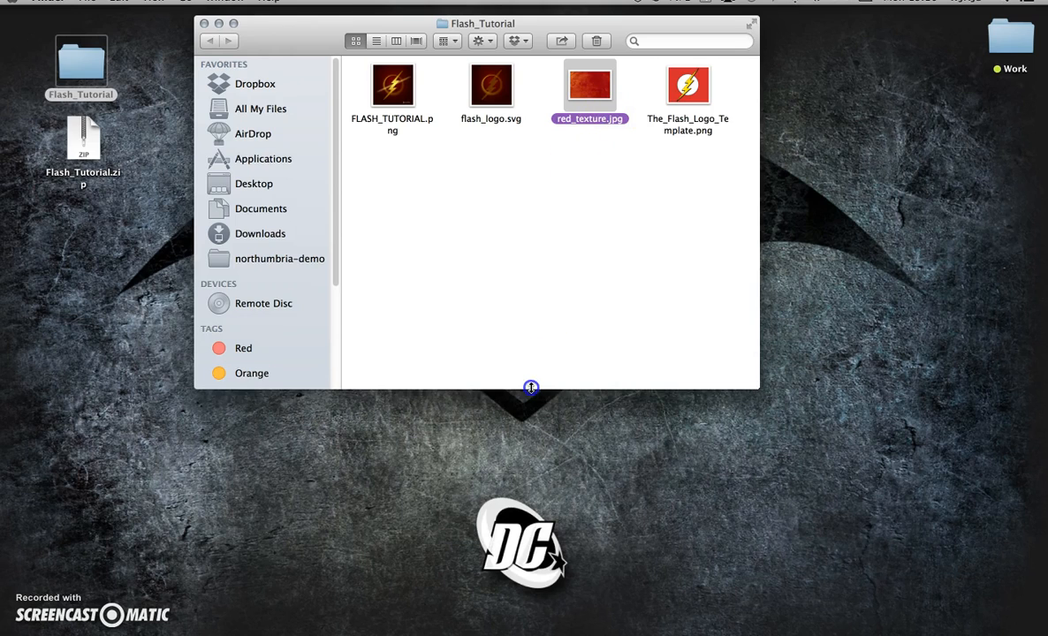
{"action": "left_click", "coordinate": [696, 96]}
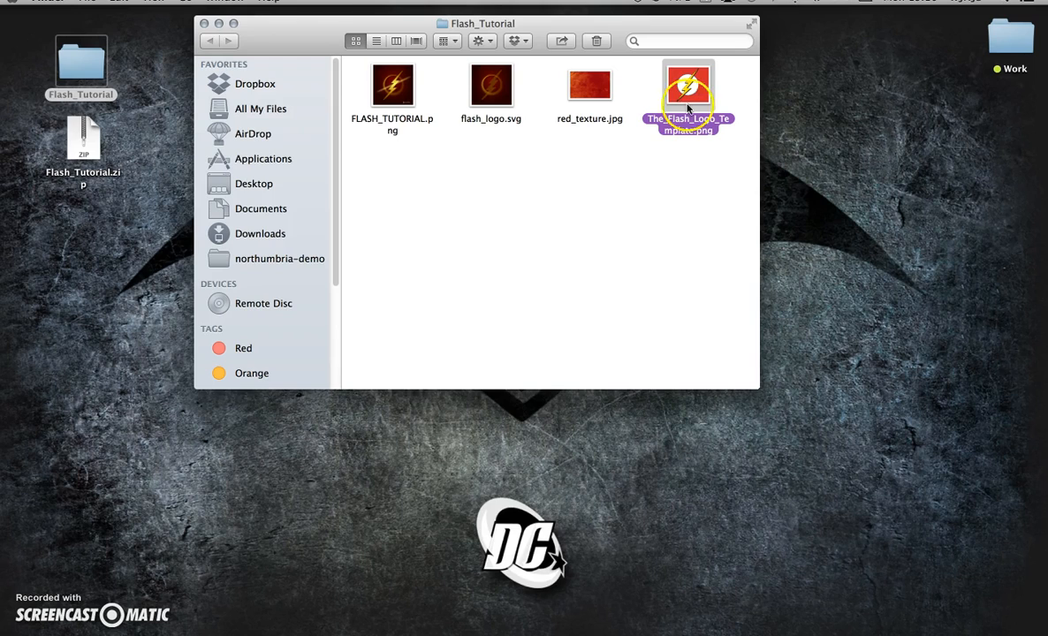
Switch to Inkscape, import The_Flash_Logo_Template.png from the desktop's Flash_Tutorial folder as an embedded image and place it left of the page.
{"action": "mouse_move", "coordinate": [619, 625]}
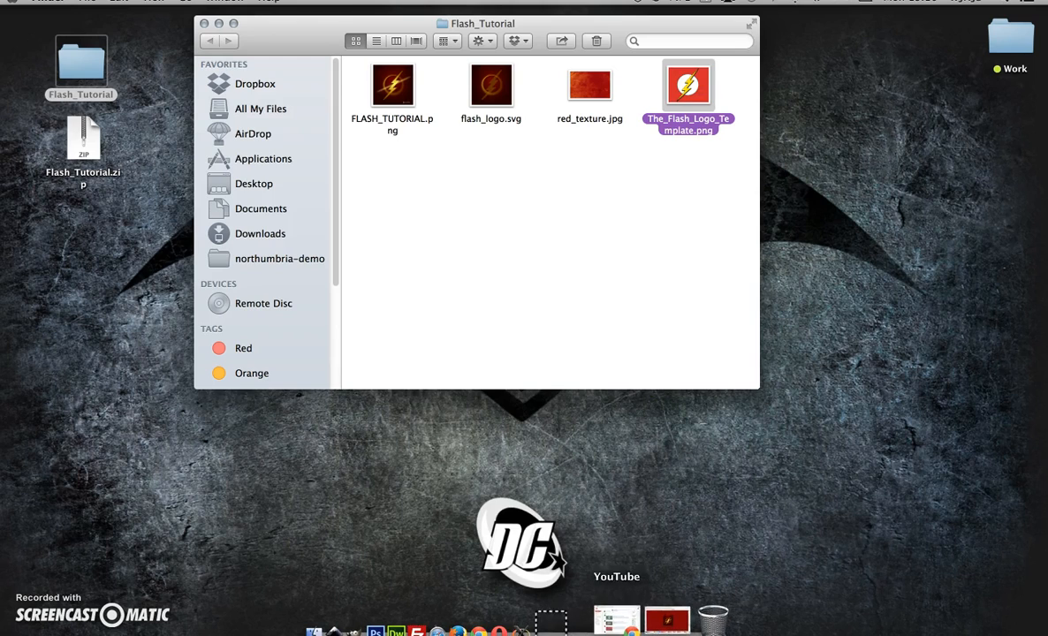
{"action": "left_click", "coordinate": [652, 622]}
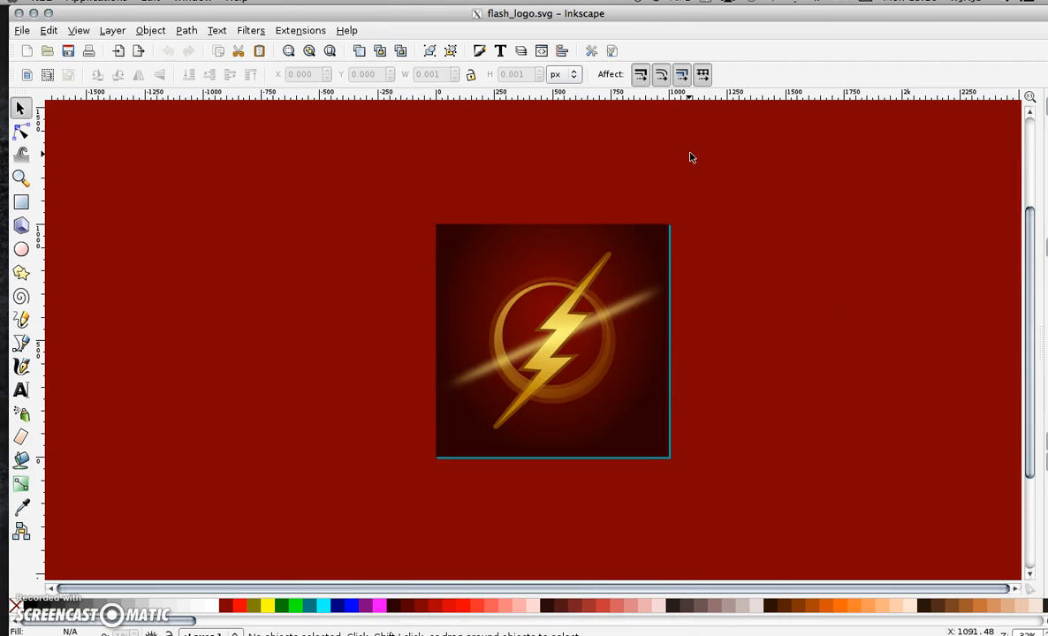
{"action": "left_click", "coordinate": [572, 314]}
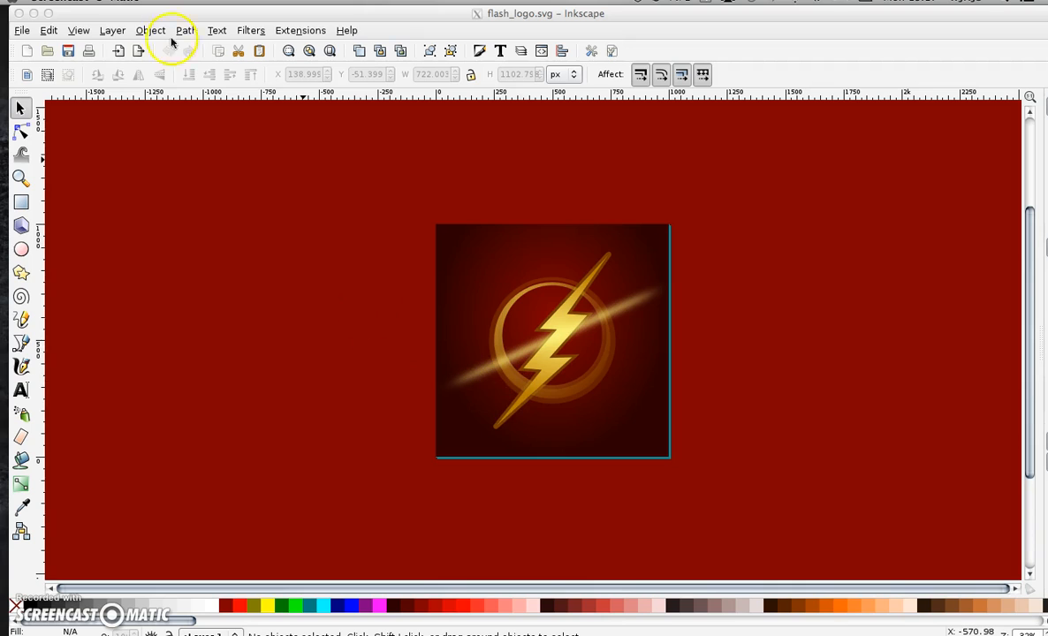
{"action": "left_click", "coordinate": [22, 31]}
{"action": "left_click", "coordinate": [53, 177]}
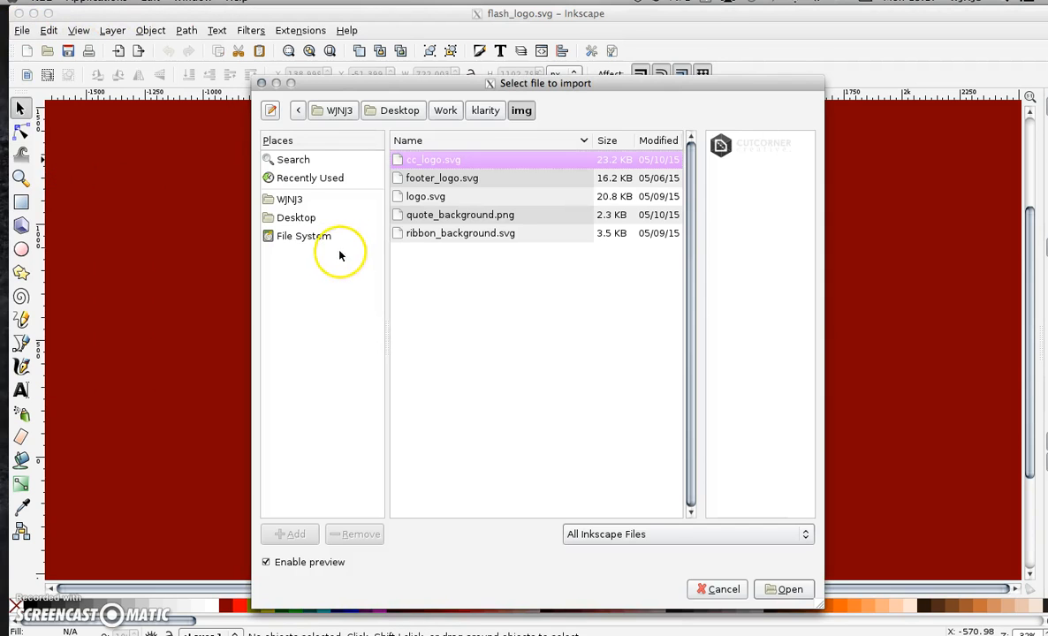
{"action": "left_click", "coordinate": [292, 219]}
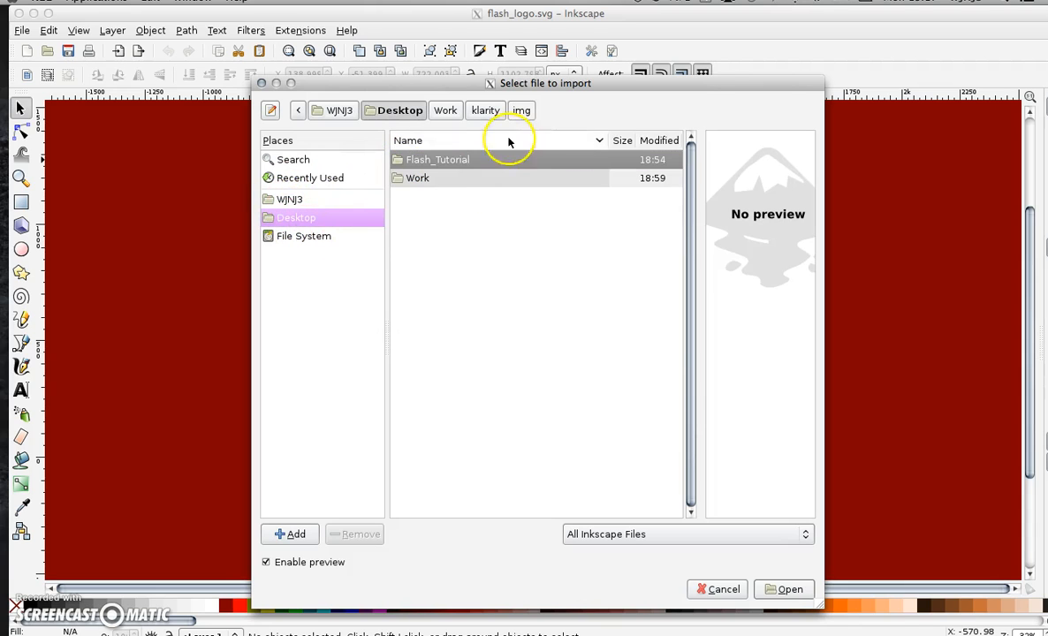
{"action": "double_click", "coordinate": [473, 159]}
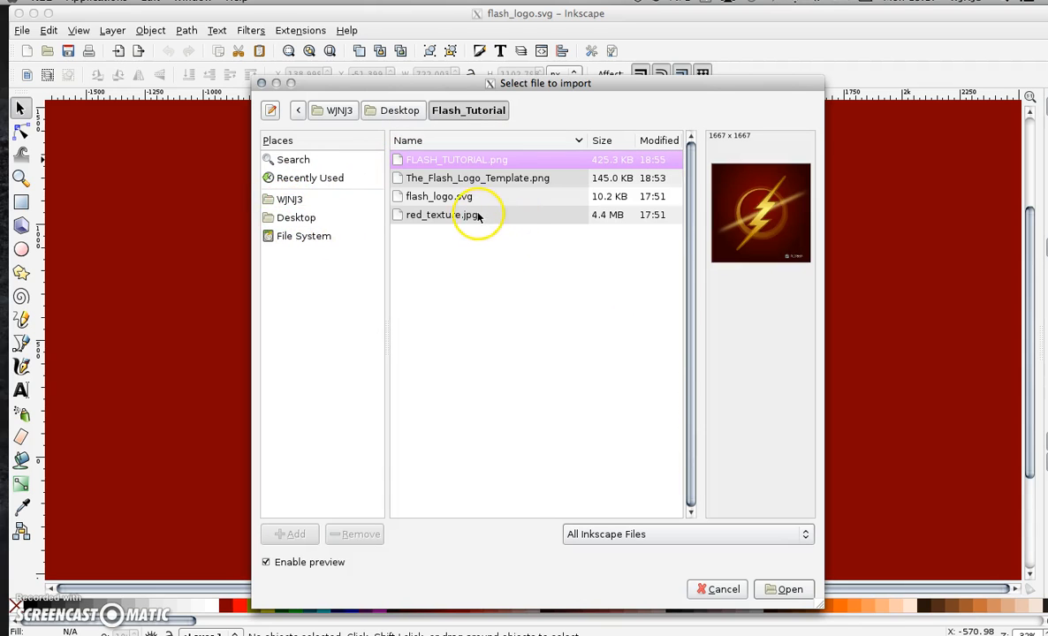
{"action": "left_click", "coordinate": [443, 197]}
{"action": "left_click", "coordinate": [452, 181]}
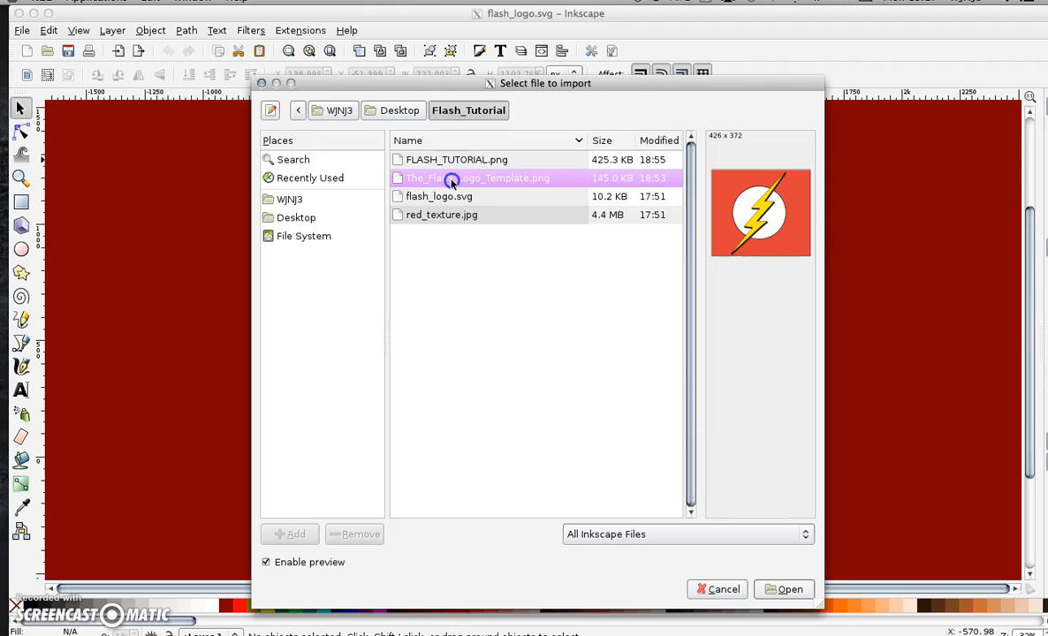
{"action": "left_click", "coordinate": [782, 590]}
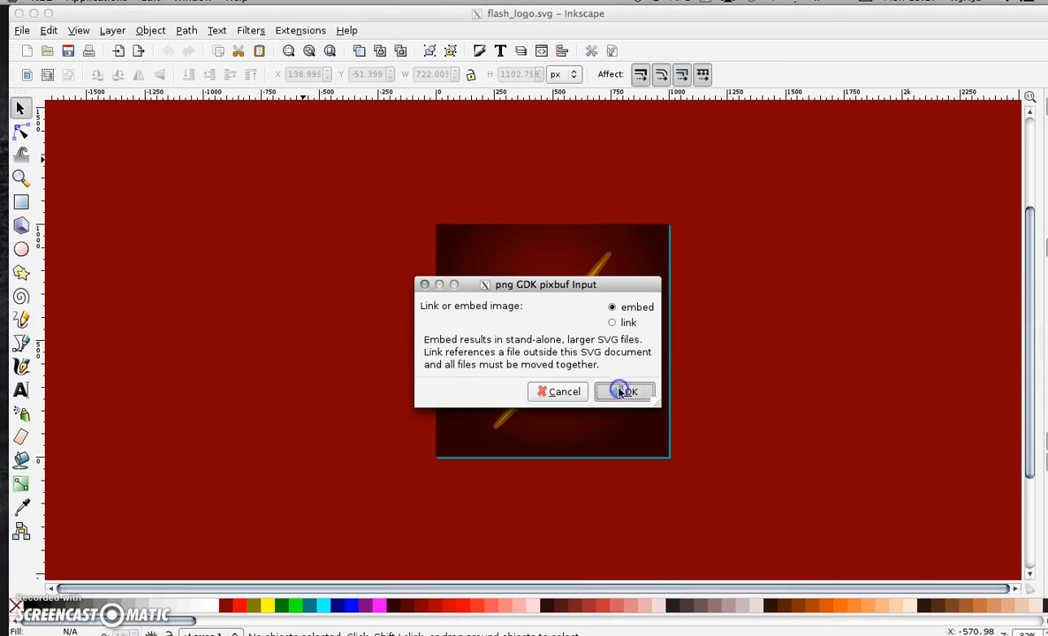
{"action": "left_click", "coordinate": [617, 389]}
{"action": "left_click_drag", "start_coordinate": [617, 389], "coordinate": [399, 299]}
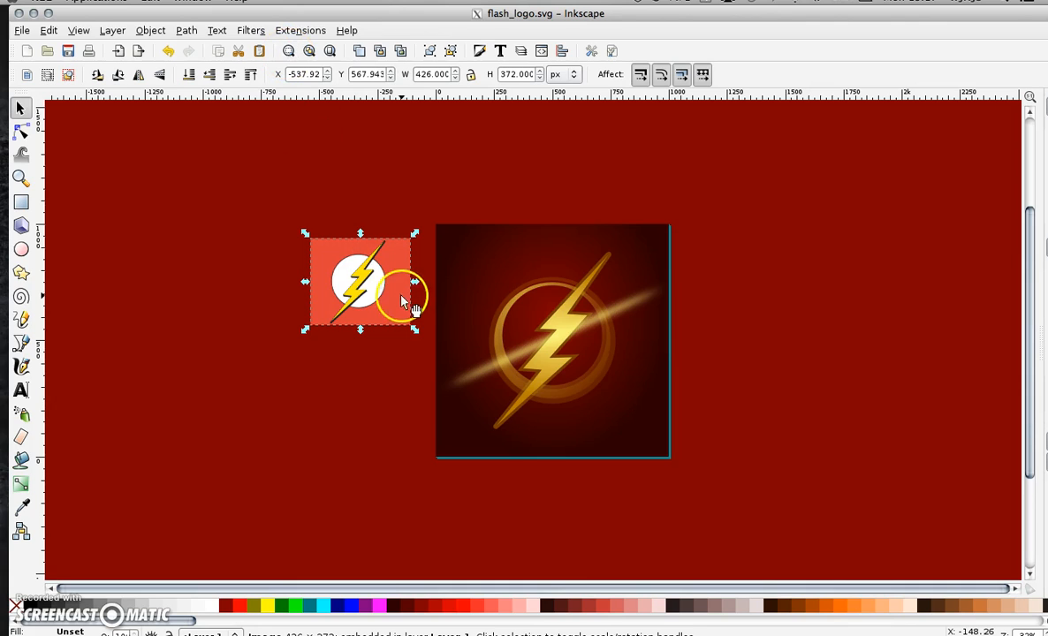
Trace the yellow face of the template's lightning bolt with a closed path of straight Bezier segments, omitting its black shadow.
{"action": "left_click", "coordinate": [288, 51]}
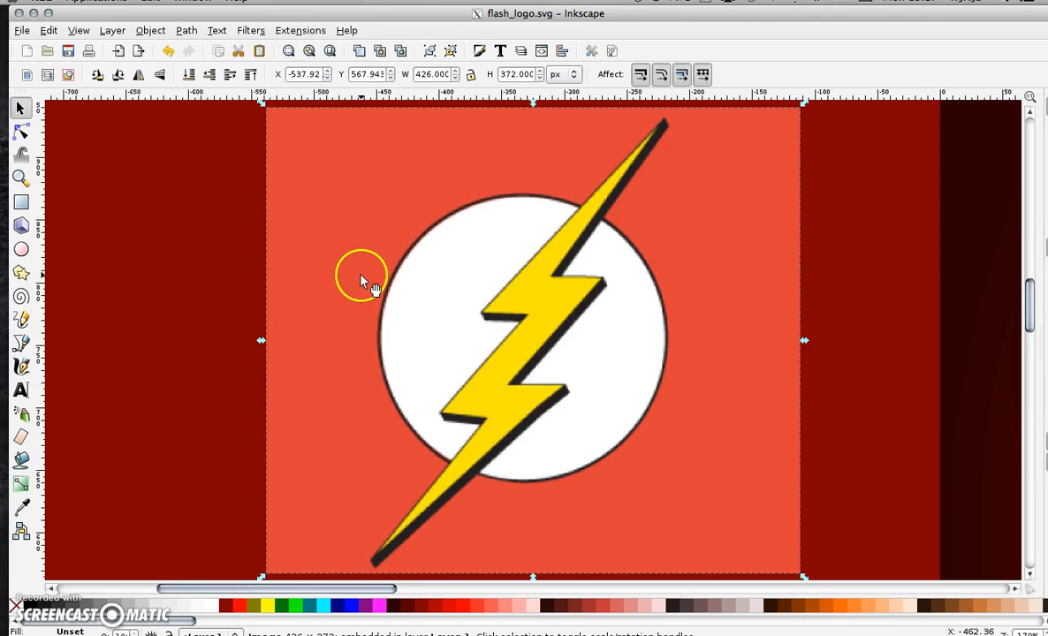
{"action": "left_click", "coordinate": [21, 345]}
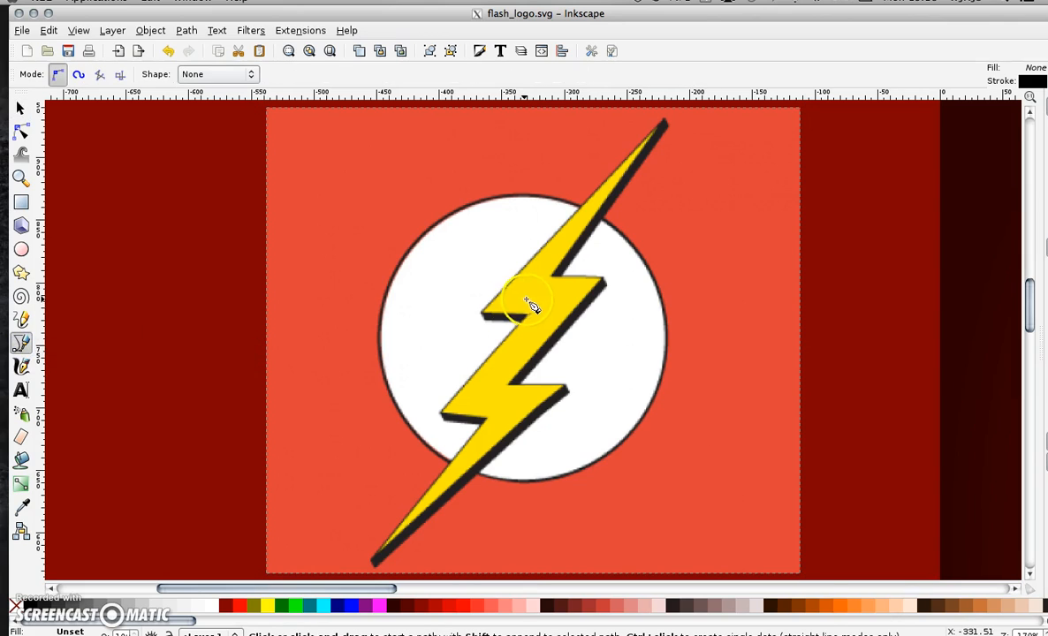
{"action": "left_click", "coordinate": [659, 124]}
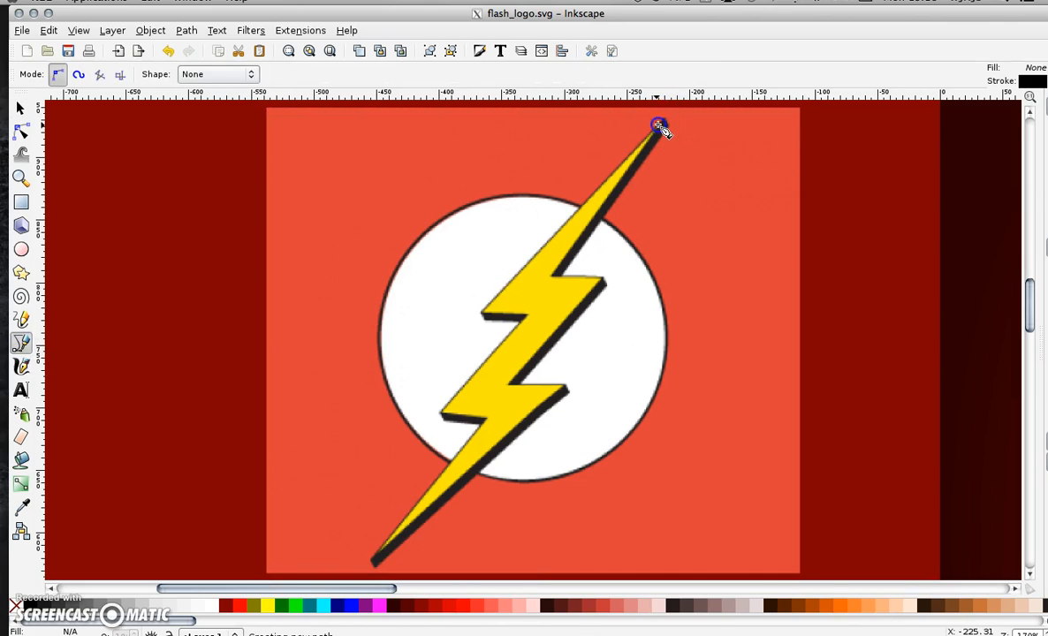
{"action": "left_click", "coordinate": [484, 314]}
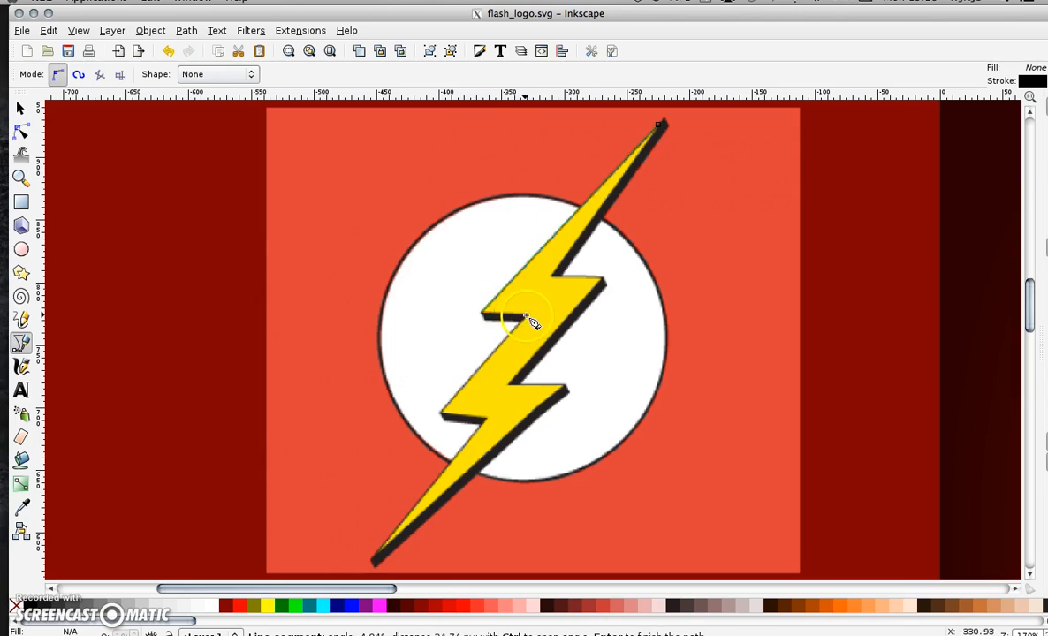
{"action": "left_click", "coordinate": [527, 315]}
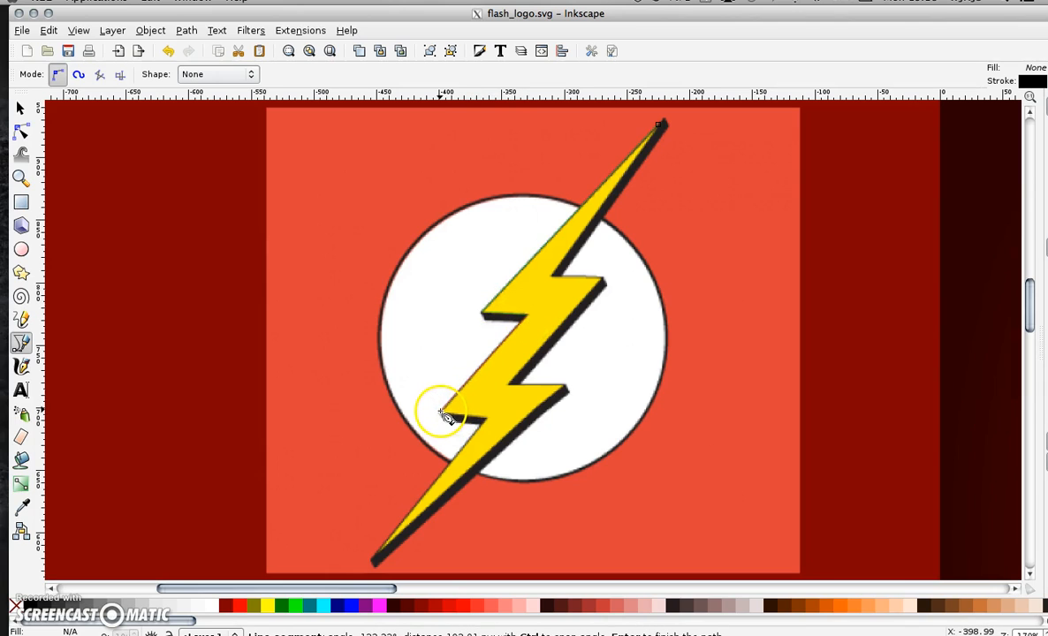
{"action": "left_click", "coordinate": [442, 413]}
{"action": "left_click", "coordinate": [487, 421]}
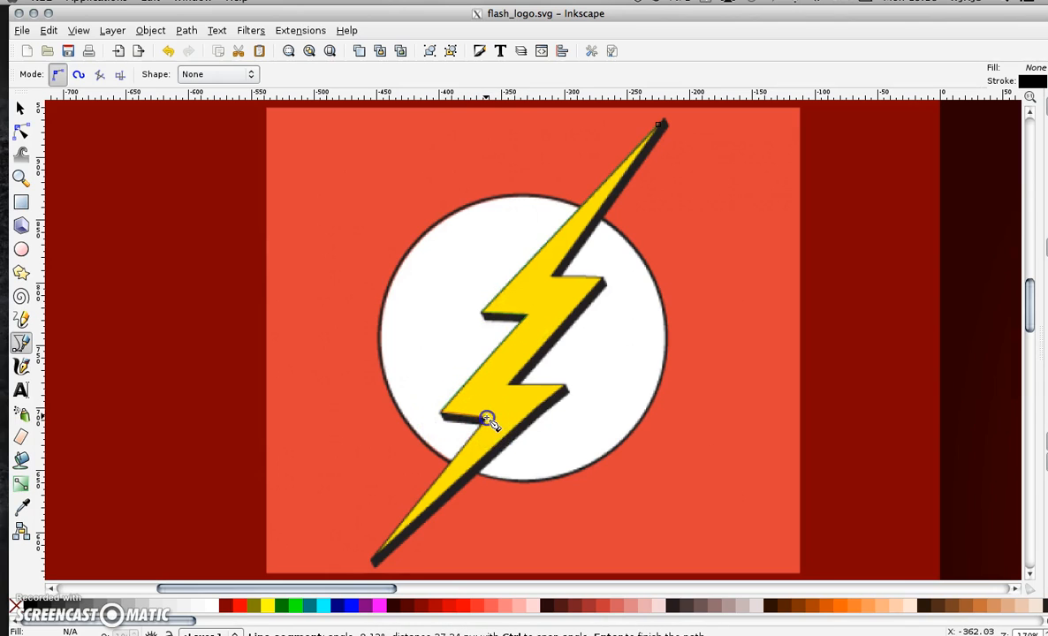
{"action": "left_click", "coordinate": [375, 557]}
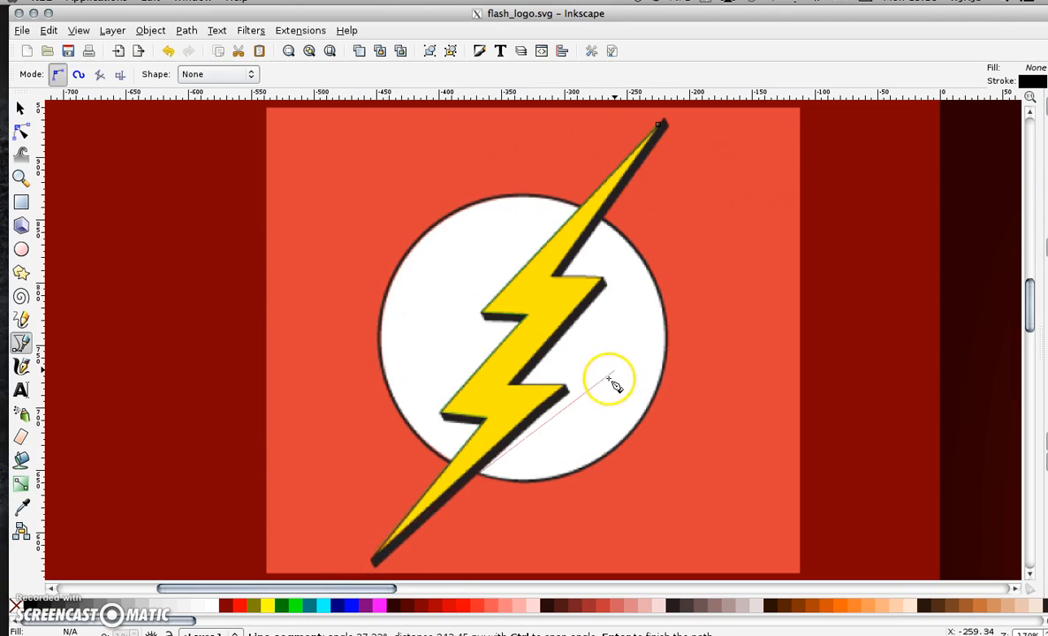
{"action": "left_click", "coordinate": [564, 391]}
{"action": "left_click", "coordinate": [515, 386]}
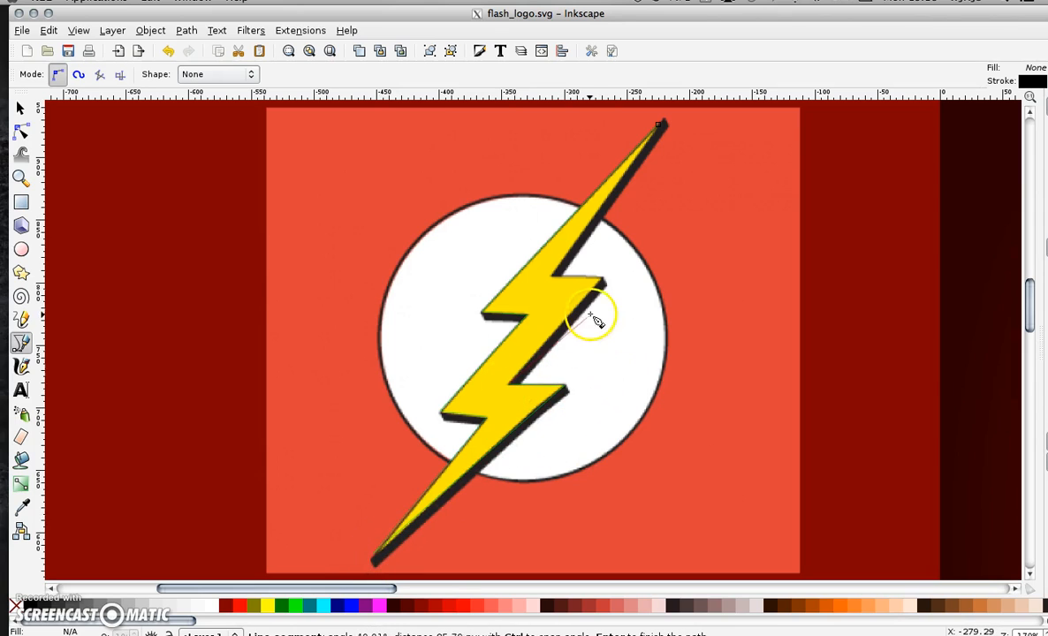
{"action": "left_click", "coordinate": [602, 282]}
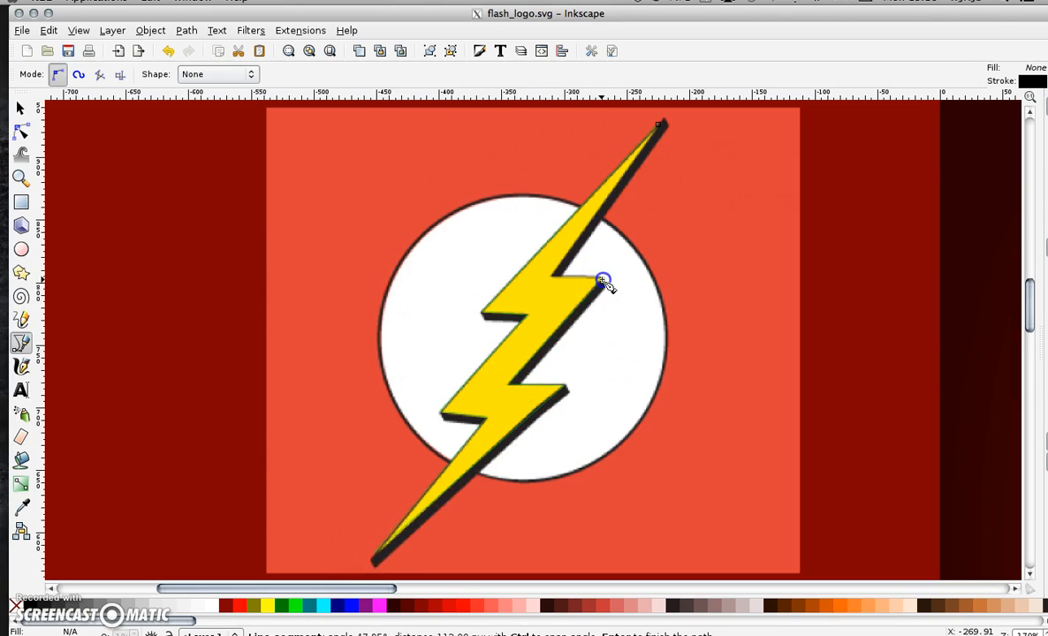
{"action": "left_click", "coordinate": [552, 278]}
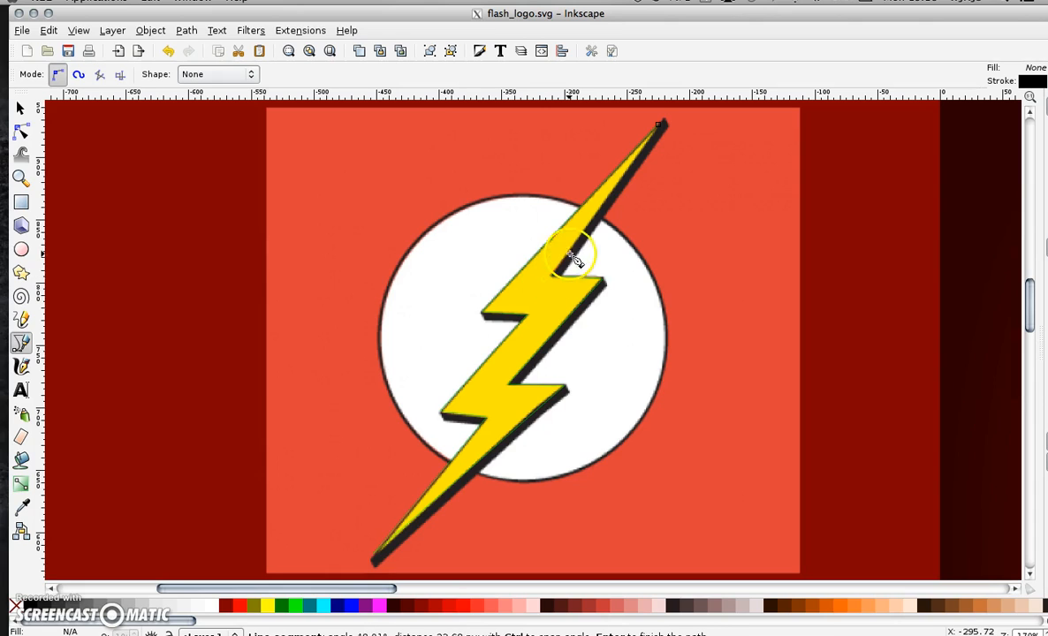
{"action": "left_click", "coordinate": [660, 126]}
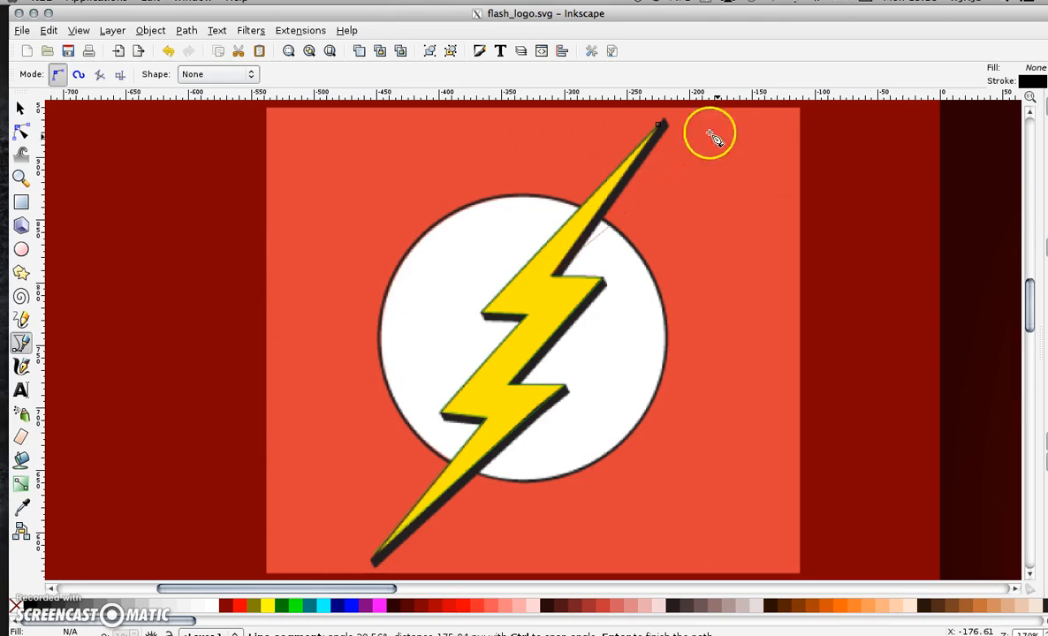
{"action": "left_click", "coordinate": [659, 125]}
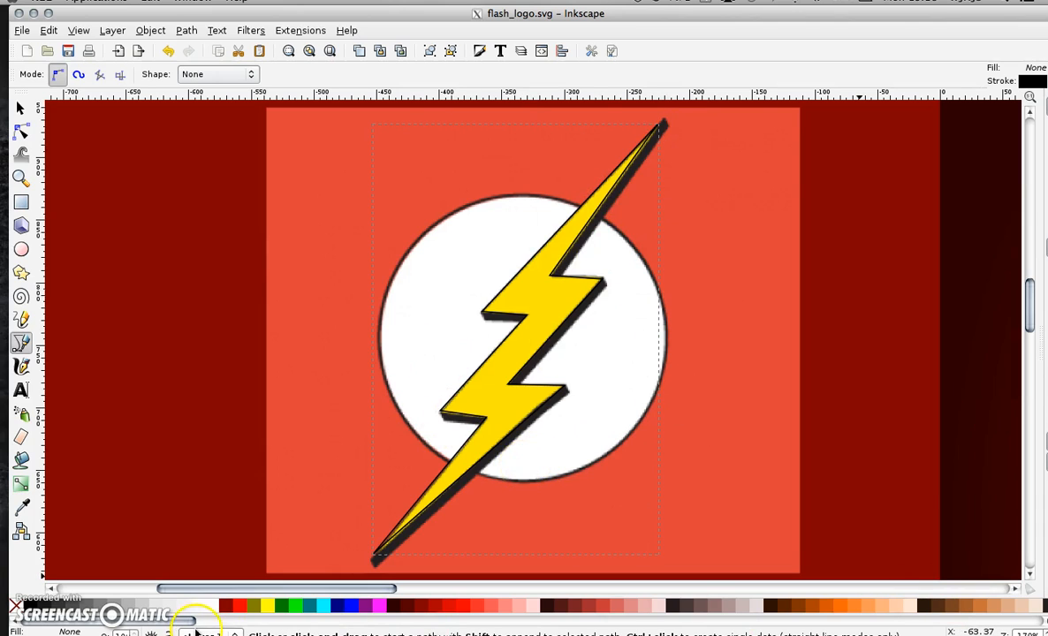
Fill the traced lightning bolt with golden yellow #FFCC00 and remove its stroke.
{"action": "left_click_drag", "start_coordinate": [187, 623], "coordinate": [305, 622]}
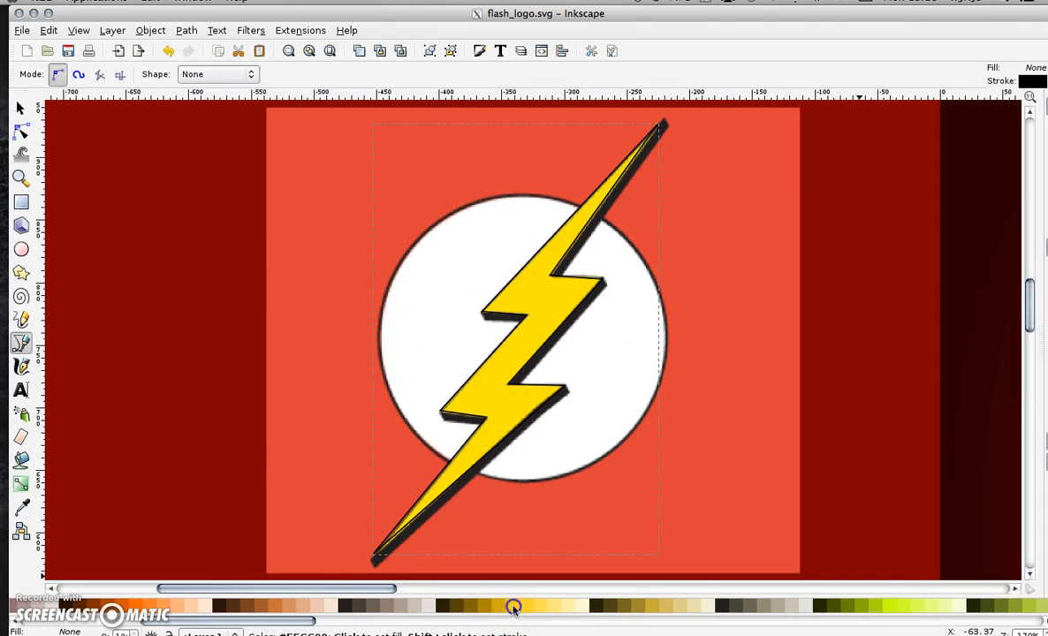
{"action": "left_click", "coordinate": [512, 606]}
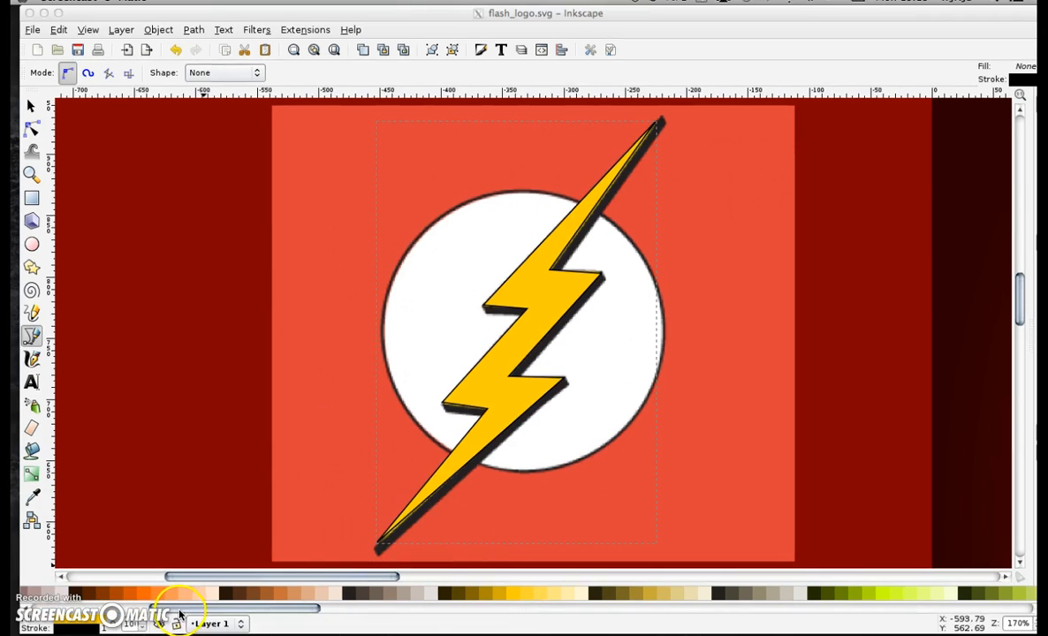
{"action": "right_click", "coordinate": [73, 630]}
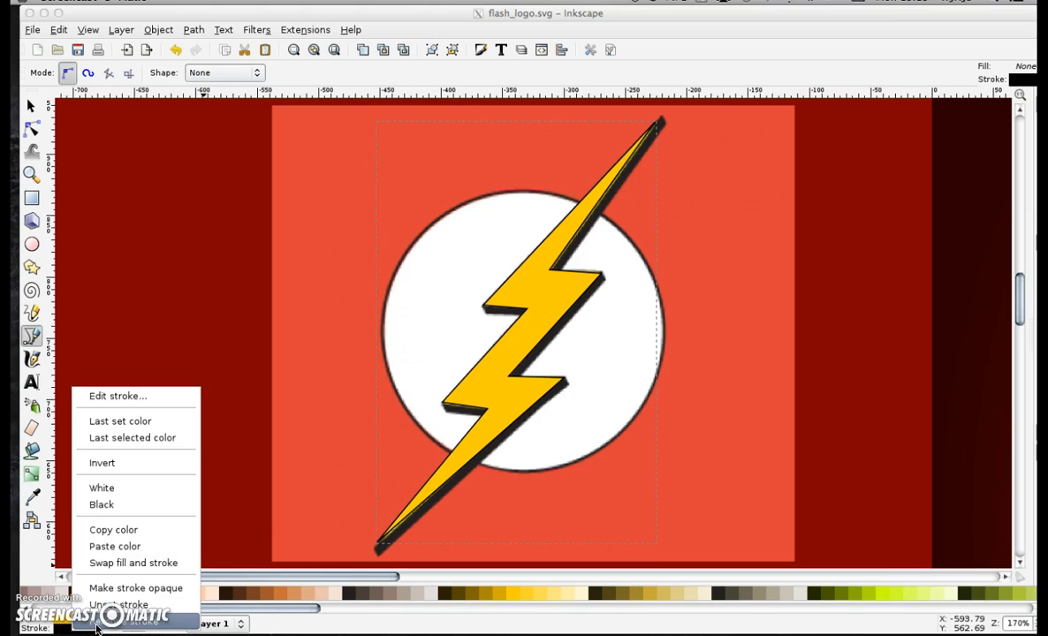
{"action": "left_click", "coordinate": [92, 621]}
Move the traced bolt off to the left of the template image and delete the template.
{"action": "left_click", "coordinate": [31, 106]}
{"action": "left_click_drag", "start_coordinate": [556, 308], "coordinate": [192, 287]}
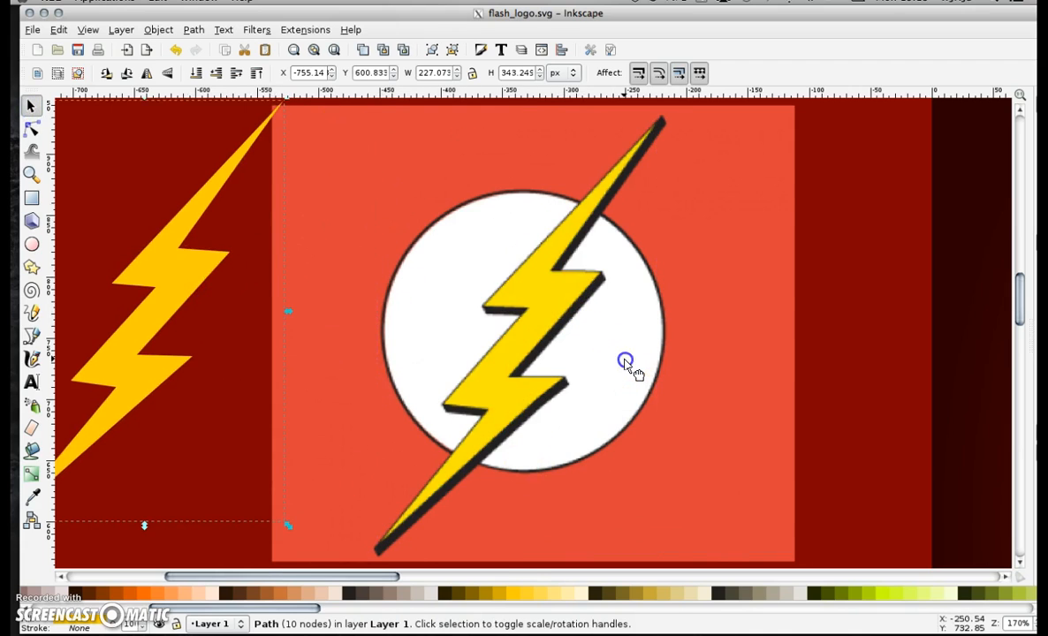
{"action": "left_click", "coordinate": [625, 363]}
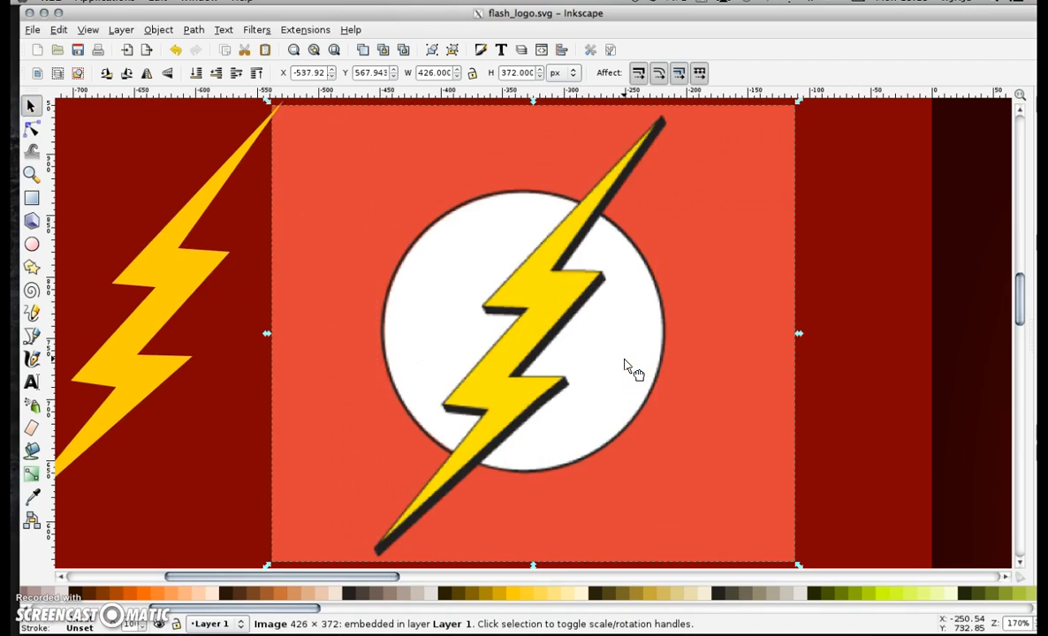
{"action": "key", "text": "Delete"}
Position the bolt beside the finished logo and enlarge it with locked proportions to about 475 × 719 px.
{"action": "scroll", "coordinate": [625, 366], "scroll_direction": "down", "scroll_amount": 3}
{"action": "left_click_drag", "start_coordinate": [421, 362], "coordinate": [538, 413]}
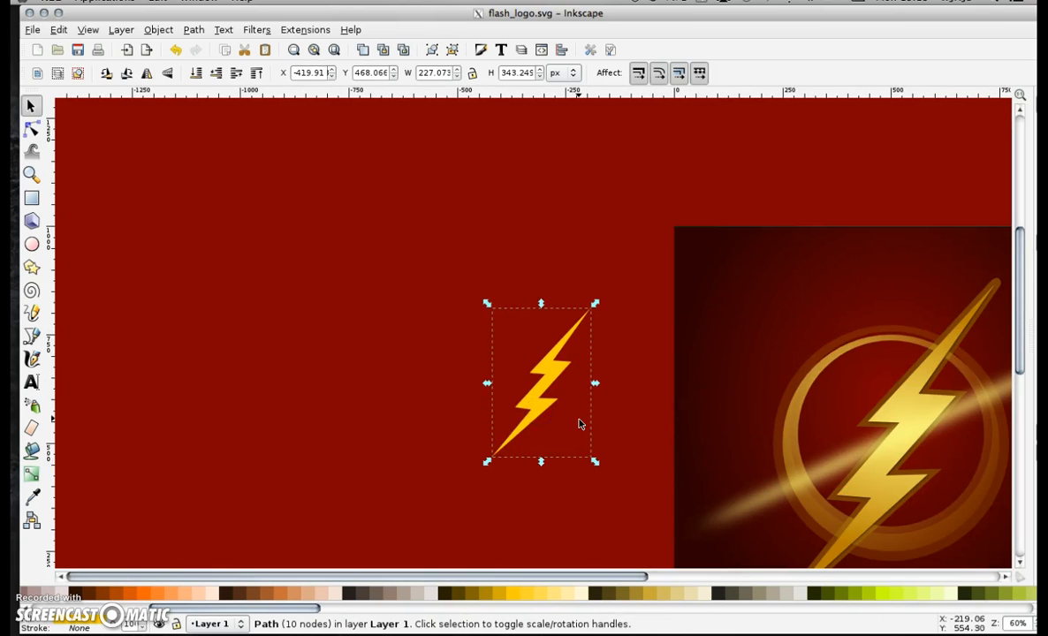
{"action": "key", "text": "minus"}
{"action": "left_click_drag", "start_coordinate": [520, 573], "coordinate": [561, 575]}
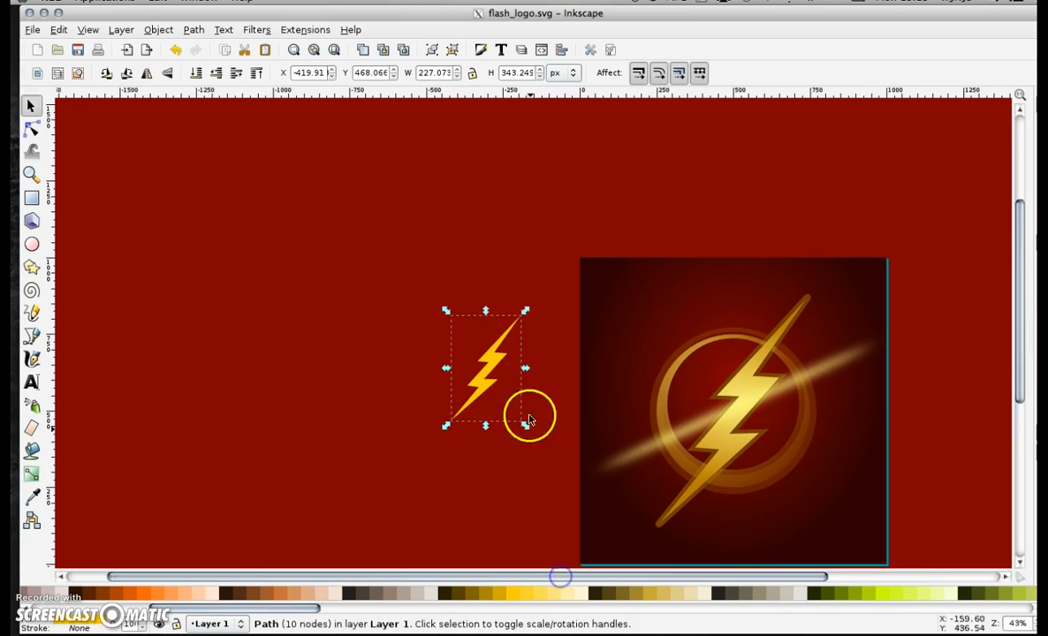
{"action": "scroll", "coordinate": [522, 370], "scroll_direction": "up", "scroll_amount": 1}
{"action": "scroll", "coordinate": [522, 370], "scroll_direction": "down", "scroll_amount": 6}
{"action": "scroll", "coordinate": [522, 372], "scroll_direction": "up", "scroll_amount": 4}
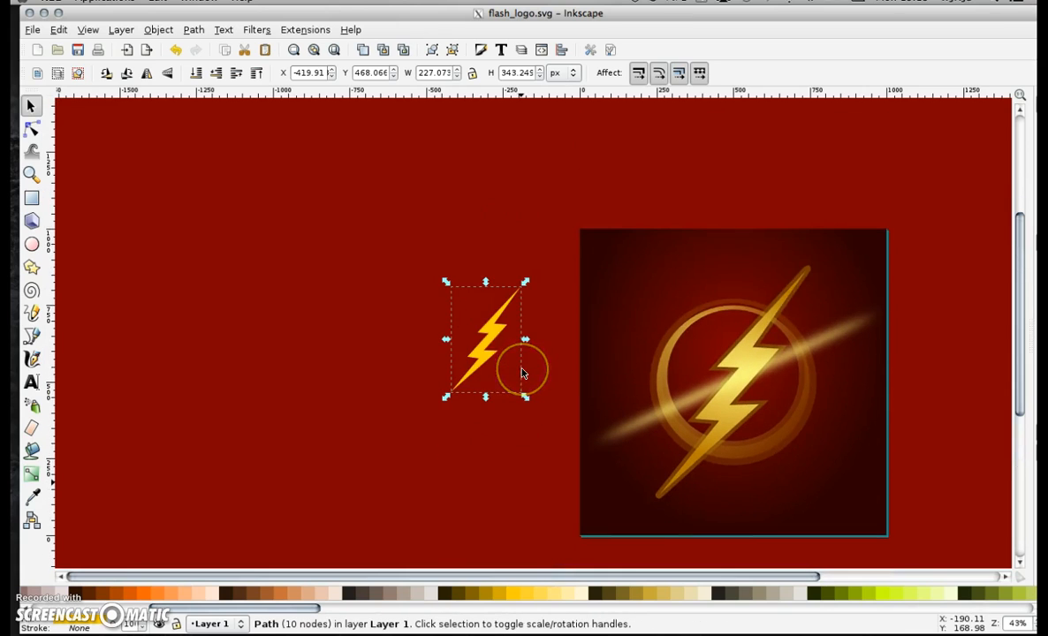
{"action": "left_click", "coordinate": [472, 73]}
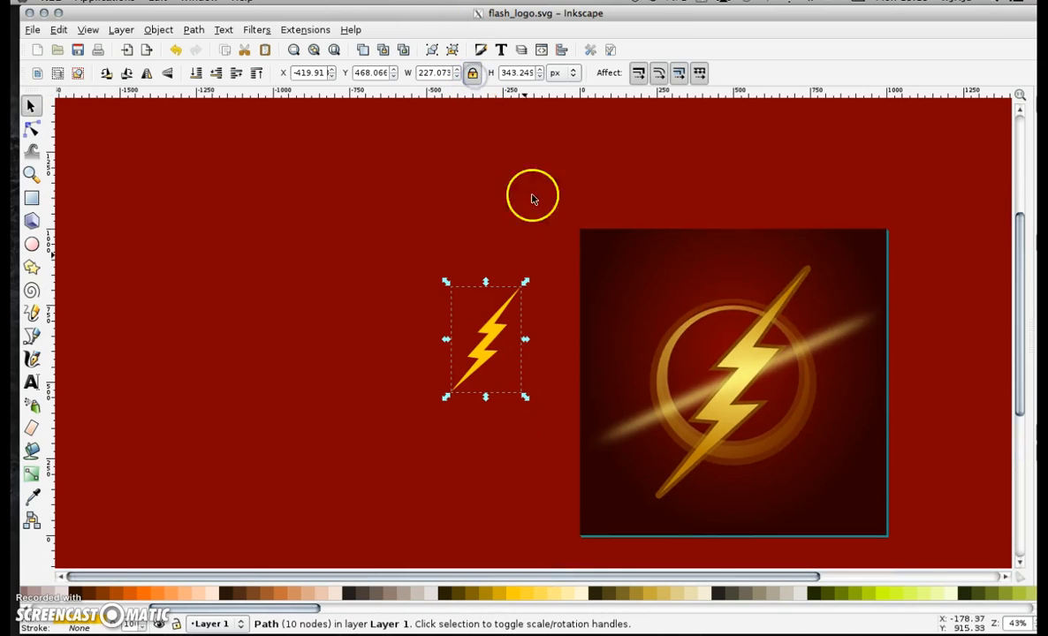
{"action": "left_click_drag", "start_coordinate": [446, 397], "coordinate": [377, 501]}
{"action": "left_click_drag", "start_coordinate": [449, 432], "coordinate": [437, 402]}
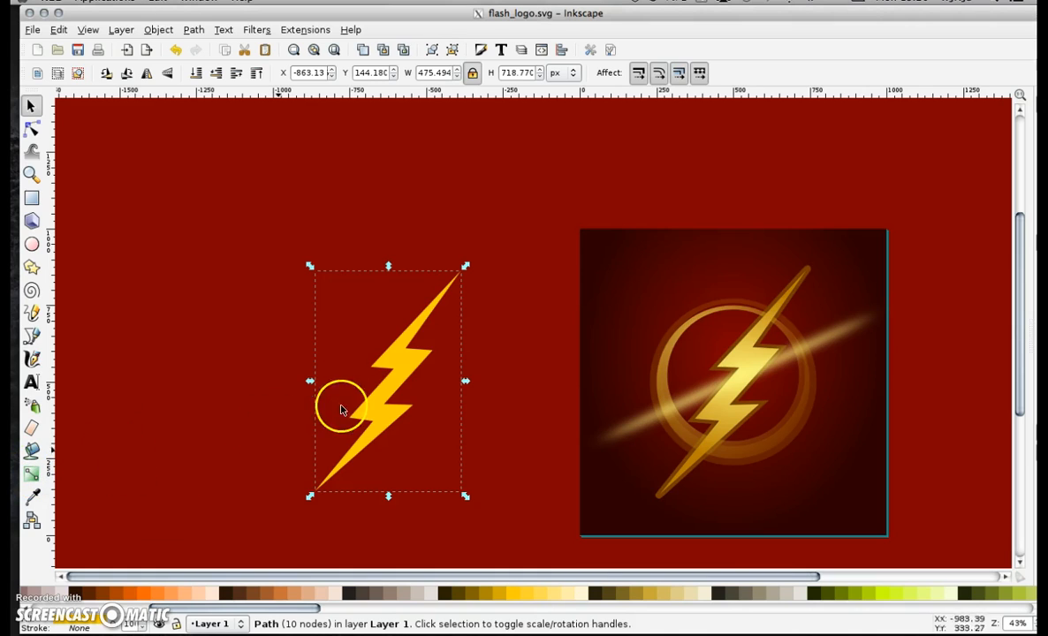
Apply a radial gradient to the bolt's fill from its centre straight down to its lower edge, keeping the handles vertical and horizontal.
{"action": "left_click", "coordinate": [32, 474]}
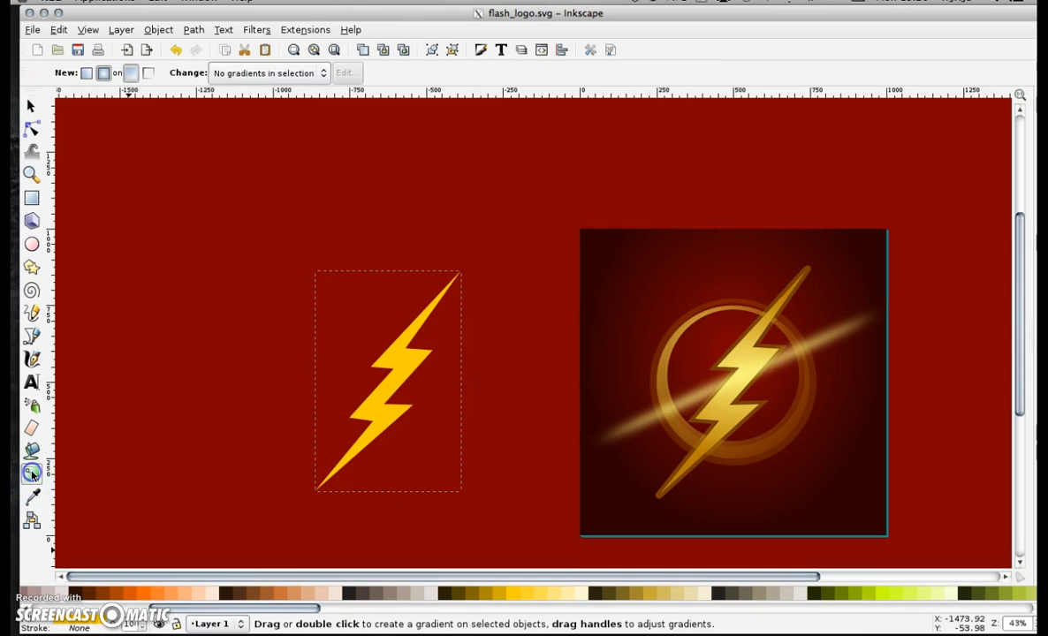
{"action": "left_click", "coordinate": [104, 73]}
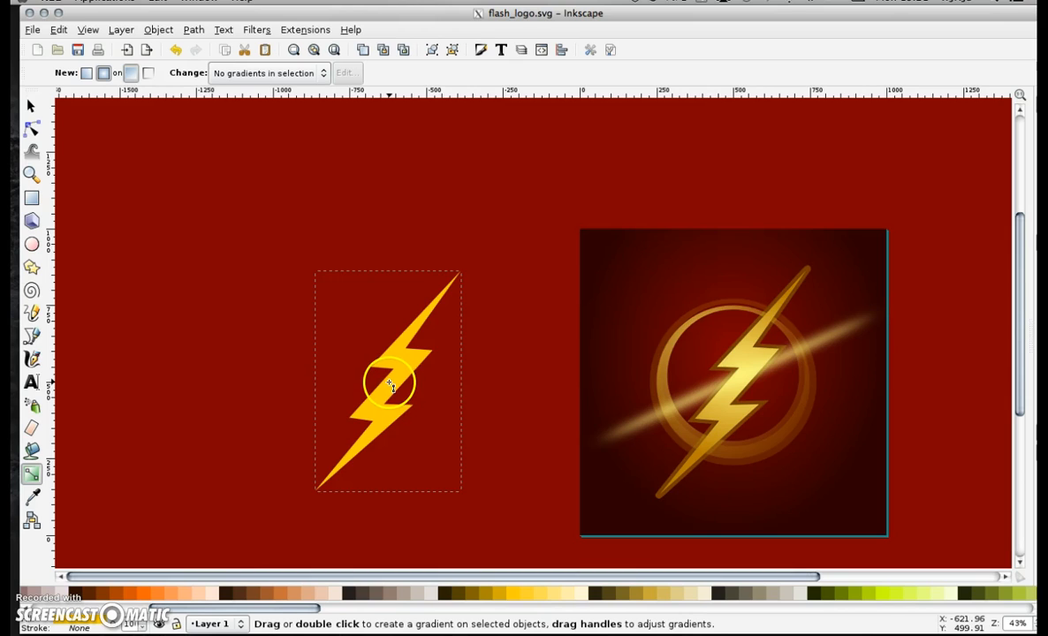
{"action": "left_click_drag", "start_coordinate": [390, 382], "coordinate": [391, 486]}
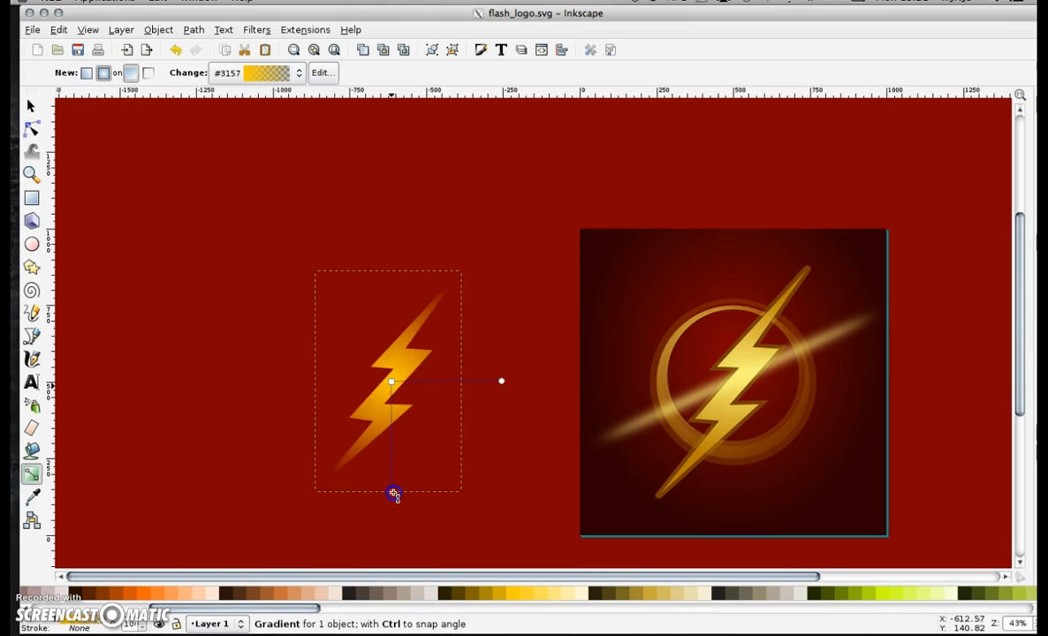
{"action": "left_click", "coordinate": [398, 493]}
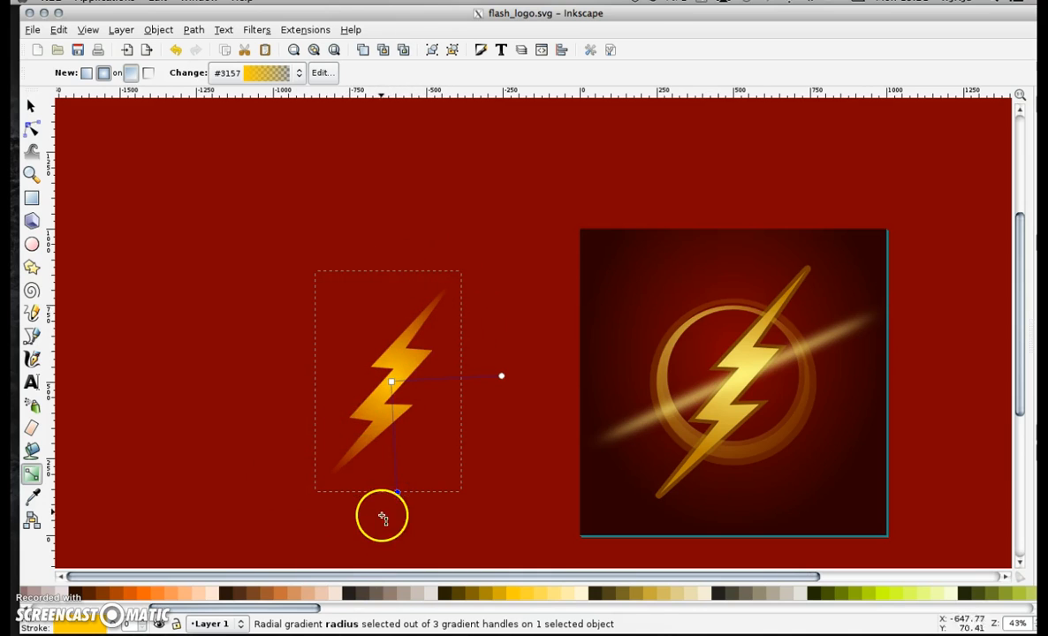
{"action": "left_click_drag", "start_coordinate": [397, 493], "coordinate": [393, 493]}
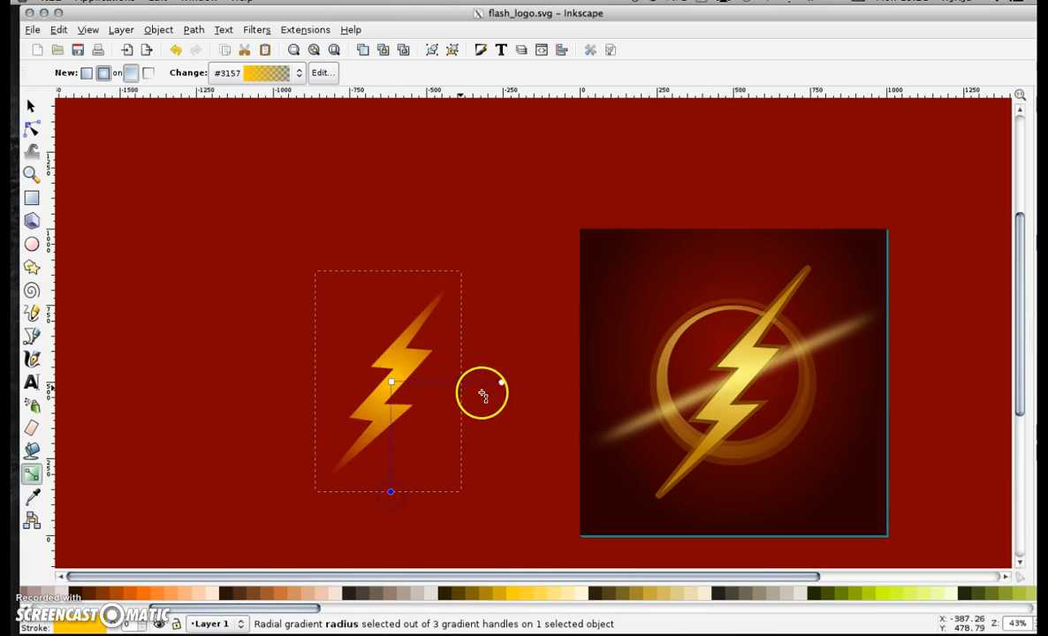
Set the outer stop of the bolt's radial gradient to light orange.
{"action": "left_click", "coordinate": [501, 382]}
{"action": "left_click", "coordinate": [392, 494]}
{"action": "left_click", "coordinate": [502, 383]}
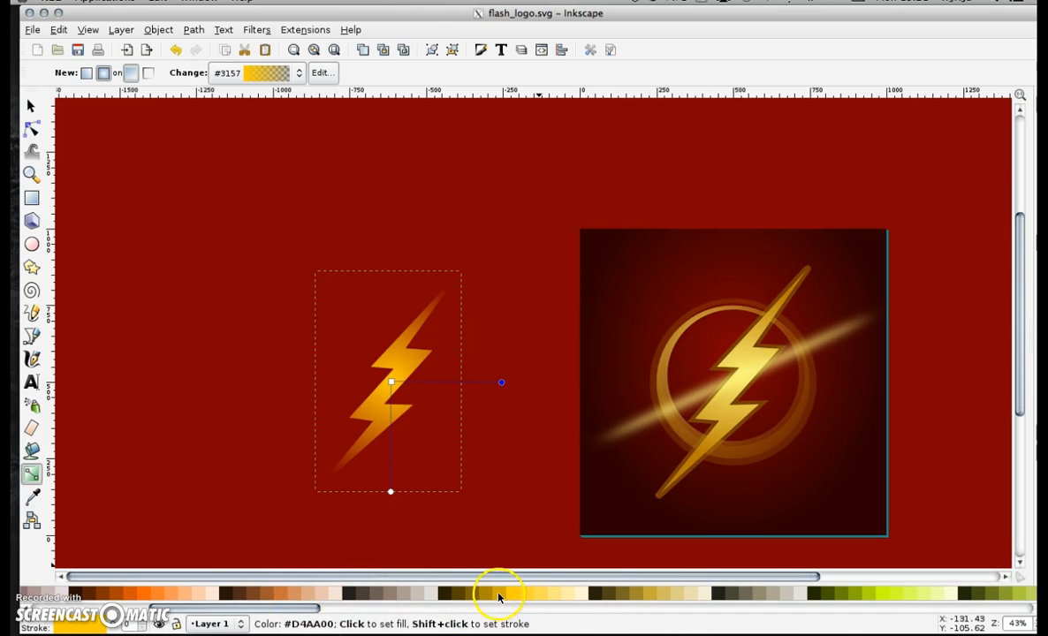
{"action": "left_click", "coordinate": [169, 598]}
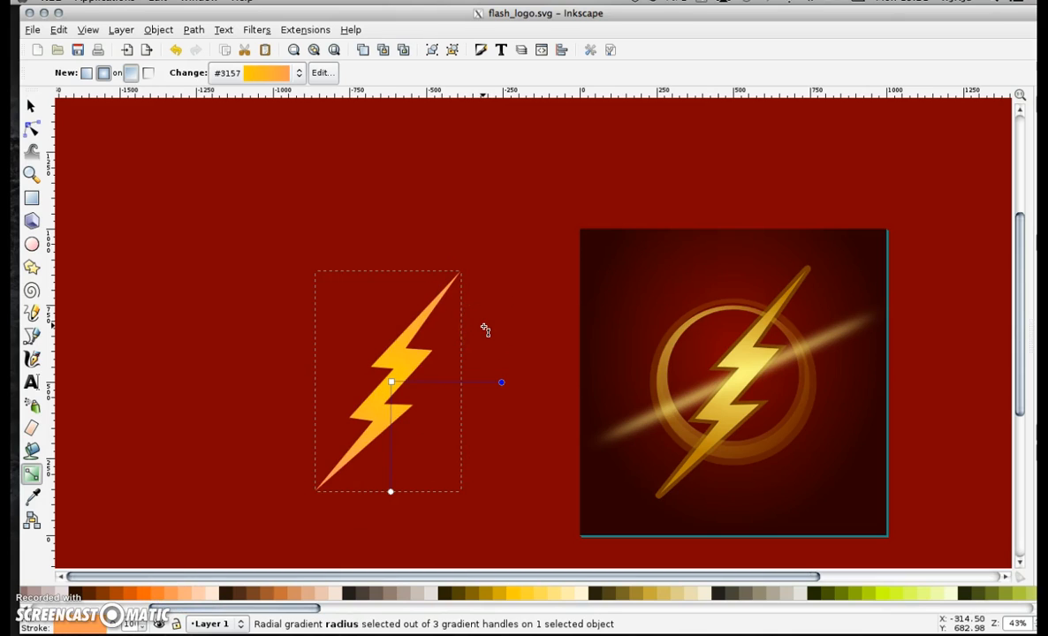
Switch the colour palette to Gold and set the bolt gradient's outer stop to a dark gold.
{"action": "left_click_drag", "start_coordinate": [973, 18], "coordinate": [950, 17]}
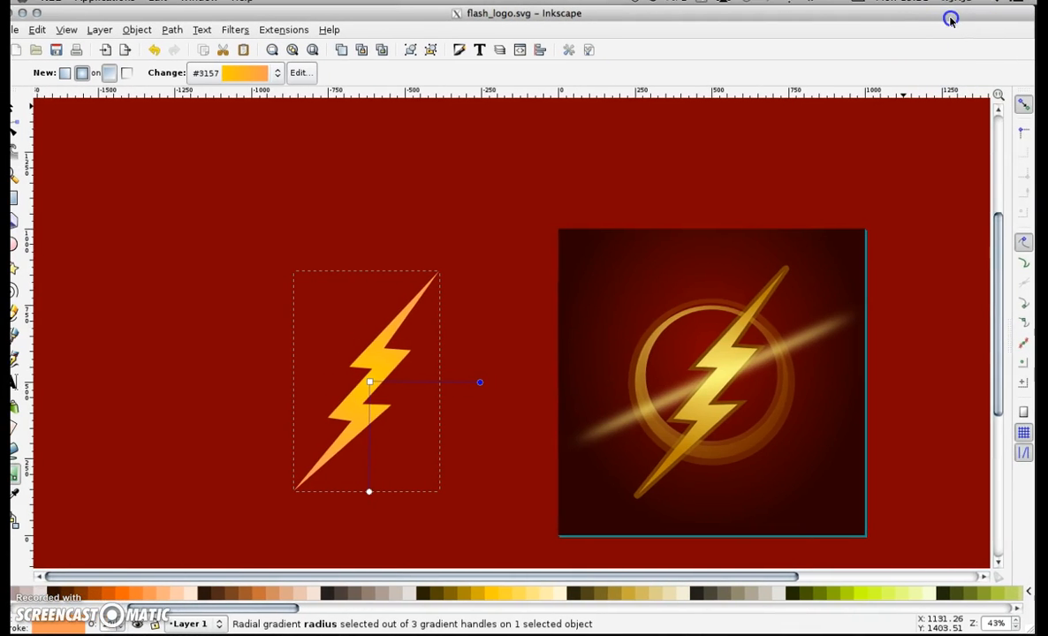
{"action": "left_click", "coordinate": [1029, 595]}
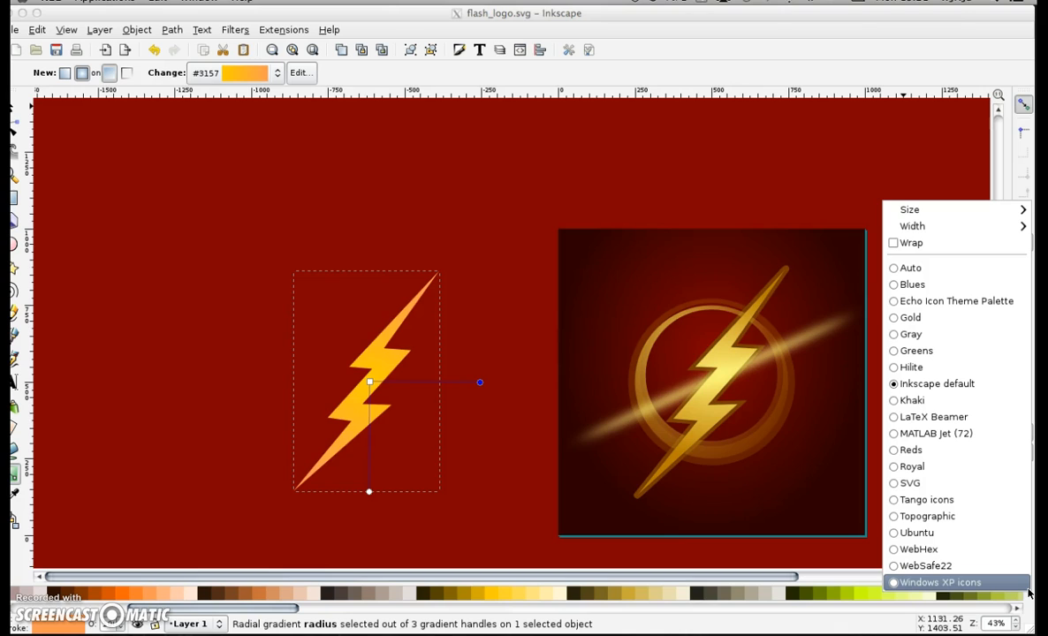
{"action": "left_click", "coordinate": [902, 317]}
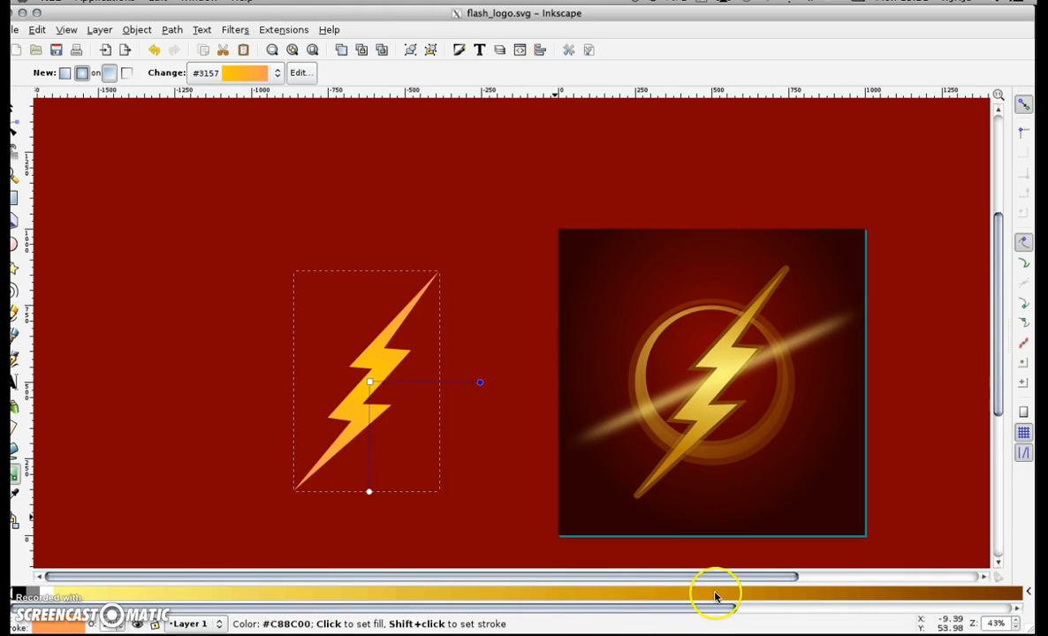
{"action": "left_click", "coordinate": [759, 597]}
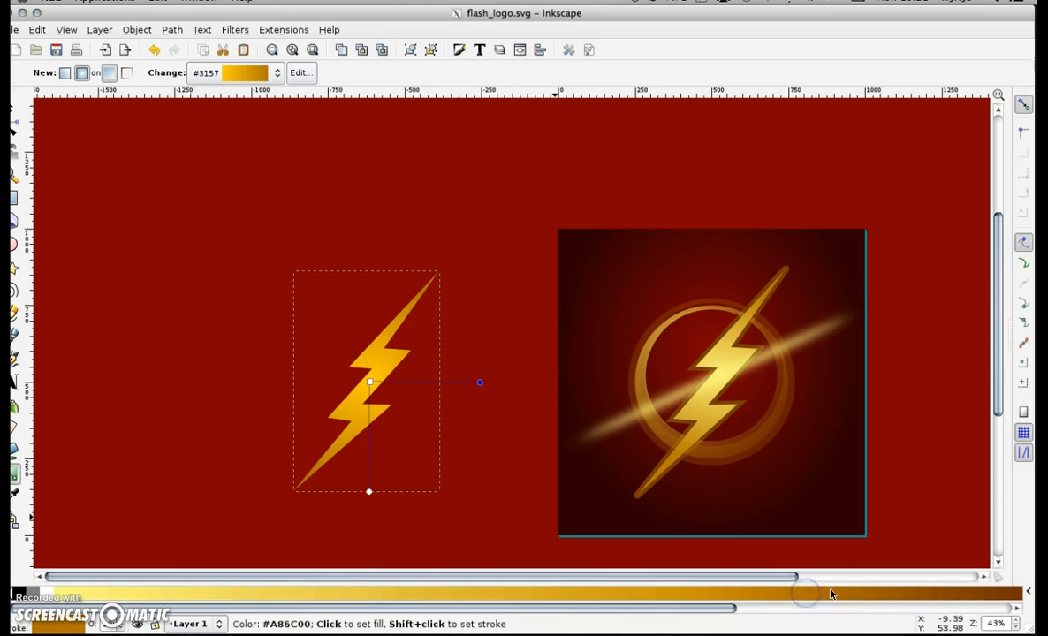
Set the centre stop of the bolt's radial gradient to a light yellow gold.
{"action": "left_click", "coordinate": [380, 445]}
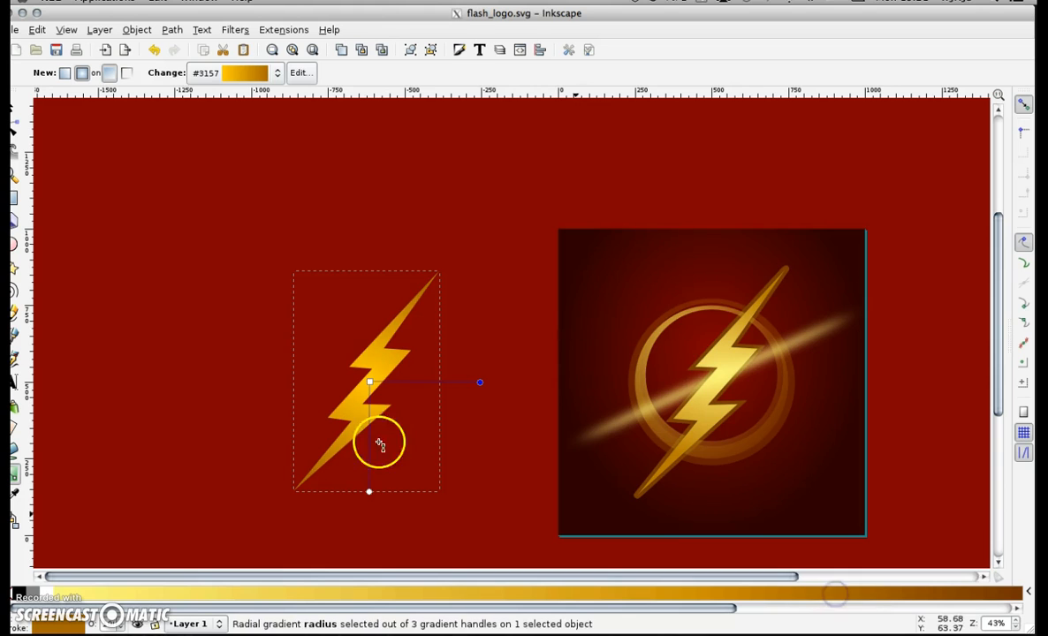
{"action": "left_click", "coordinate": [369, 382]}
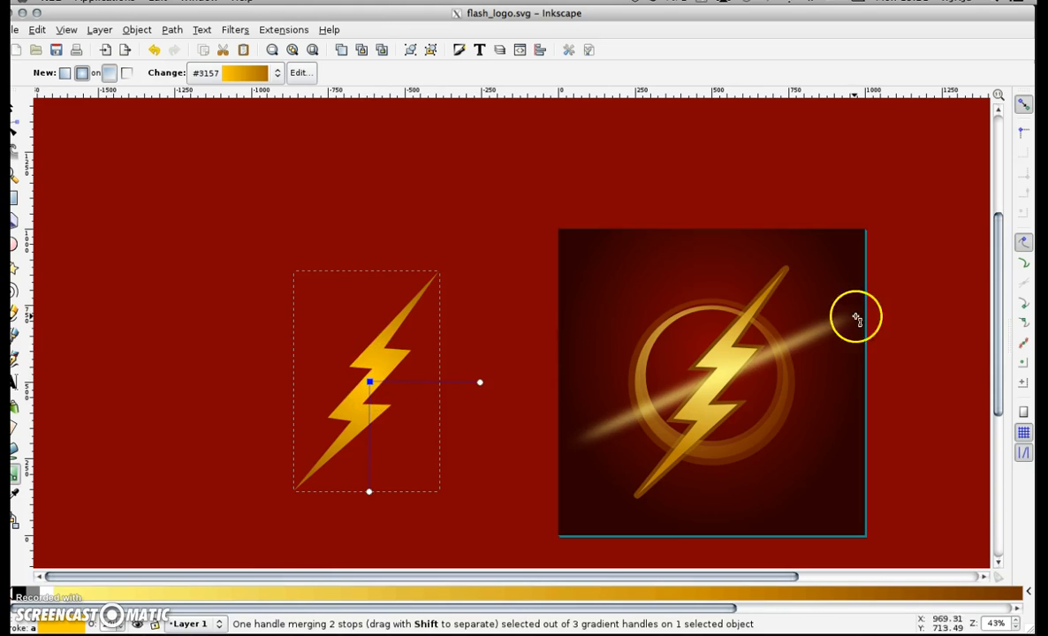
{"action": "left_click", "coordinate": [201, 594]}
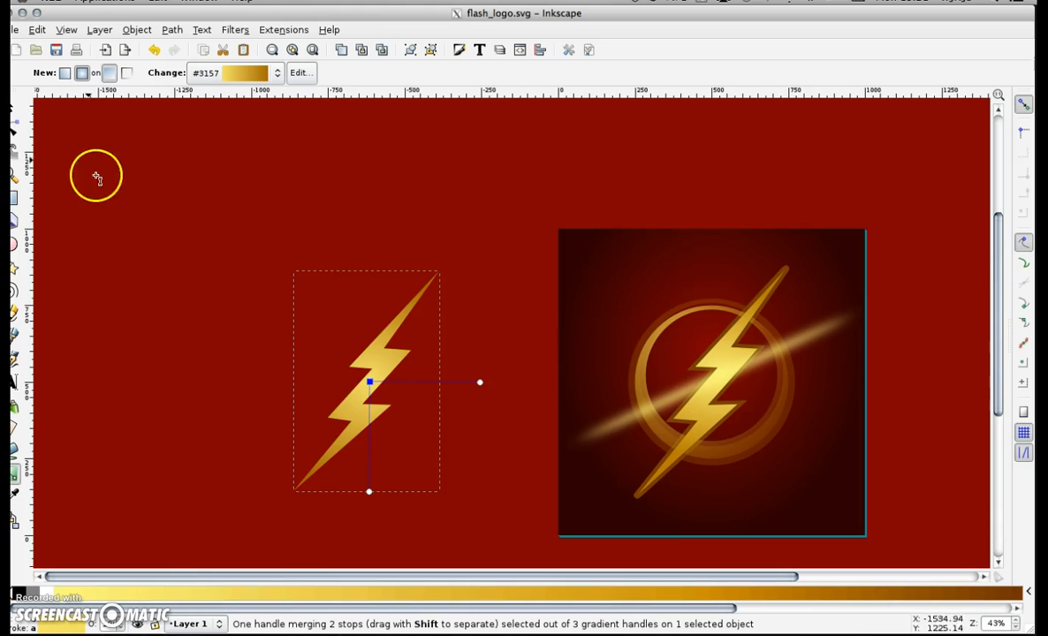
Duplicate the bolt and outset the copy repeatedly until it measures about 497 × 741 px.
{"action": "left_click", "coordinate": [13, 111]}
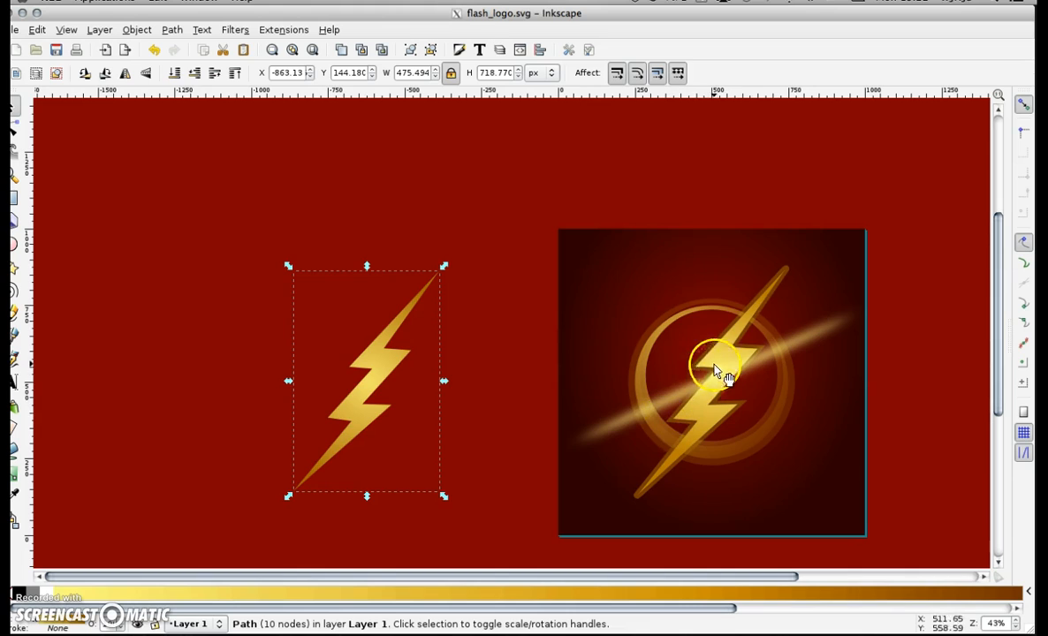
{"action": "right_click", "coordinate": [381, 364]}
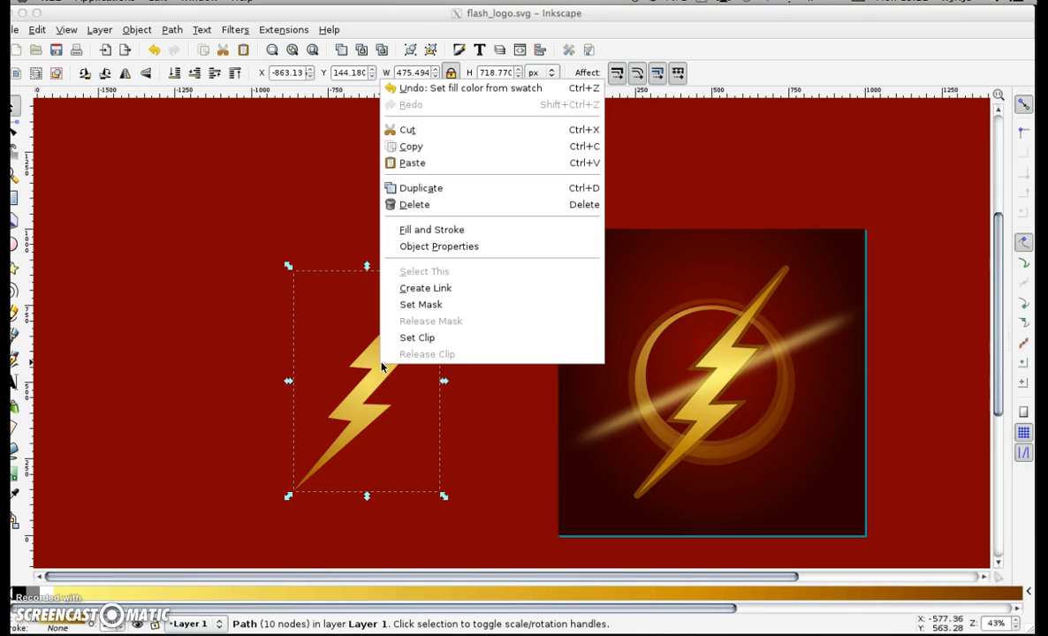
{"action": "left_click", "coordinate": [422, 187]}
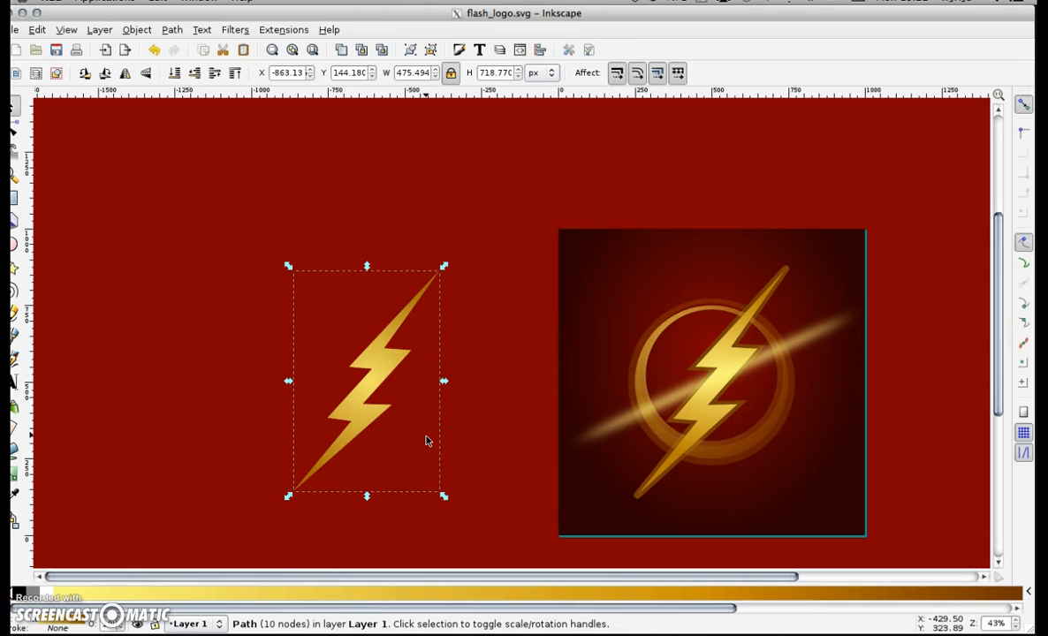
{"action": "key", "text": "ctrl"}
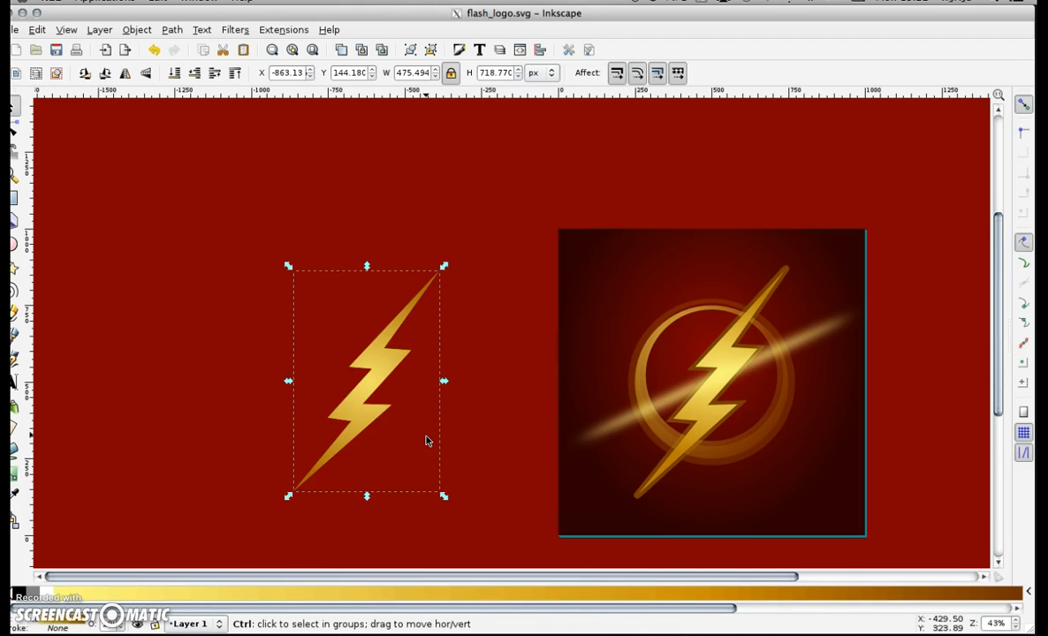
{"action": "key", "text": "period"}
{"action": "key", "text": "period"}
{"action": "key", "text": "period"}
{"action": "key", "text": "period"}
{"action": "key", "text": "period"}
{"action": "key", "text": "period"}
{"action": "key", "text": "period"}
{"action": "key", "text": "period"}
{"action": "key", "text": "period"}
{"action": "key", "text": "period"}
{"action": "key", "text": "period"}
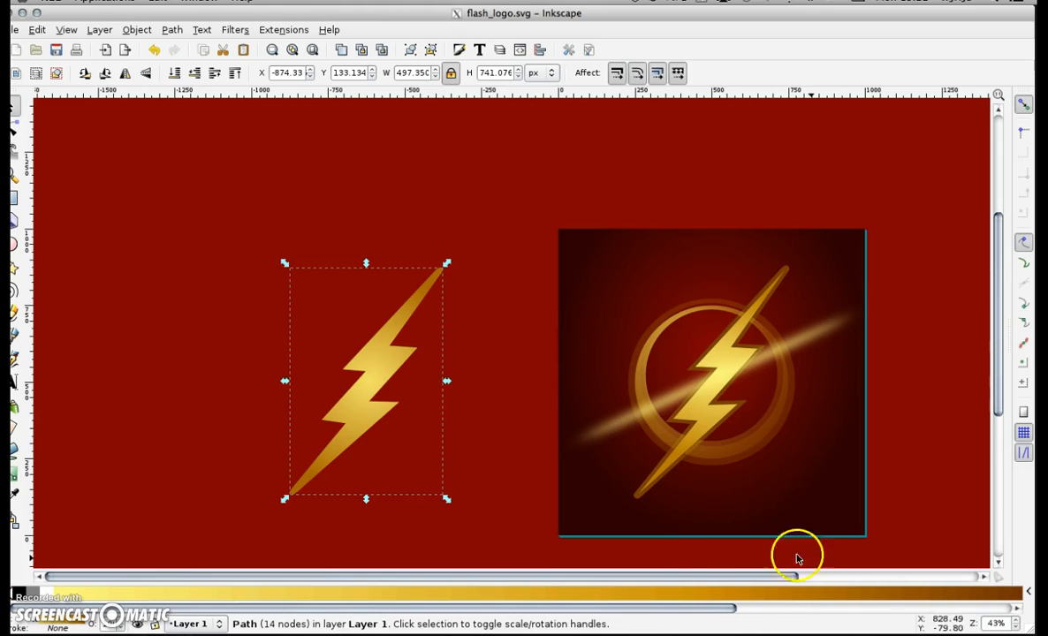
Give the outset copy a flat dark gold fill at 50% opacity and send it behind the original bolt.
{"action": "left_click", "coordinate": [704, 596]}
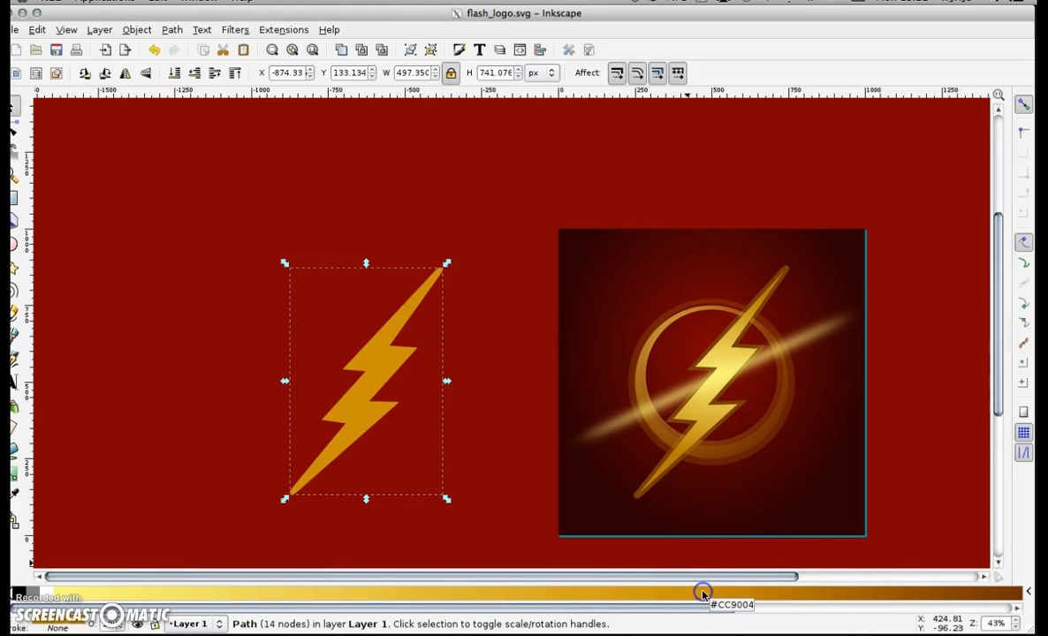
{"action": "left_click", "coordinate": [770, 596]}
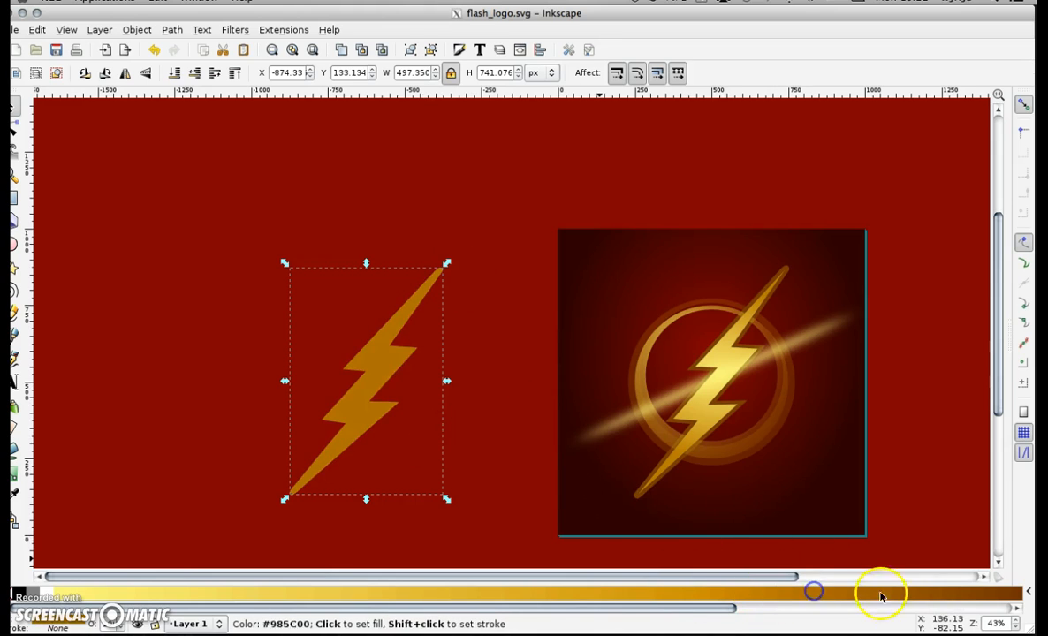
{"action": "left_click", "coordinate": [135, 30]}
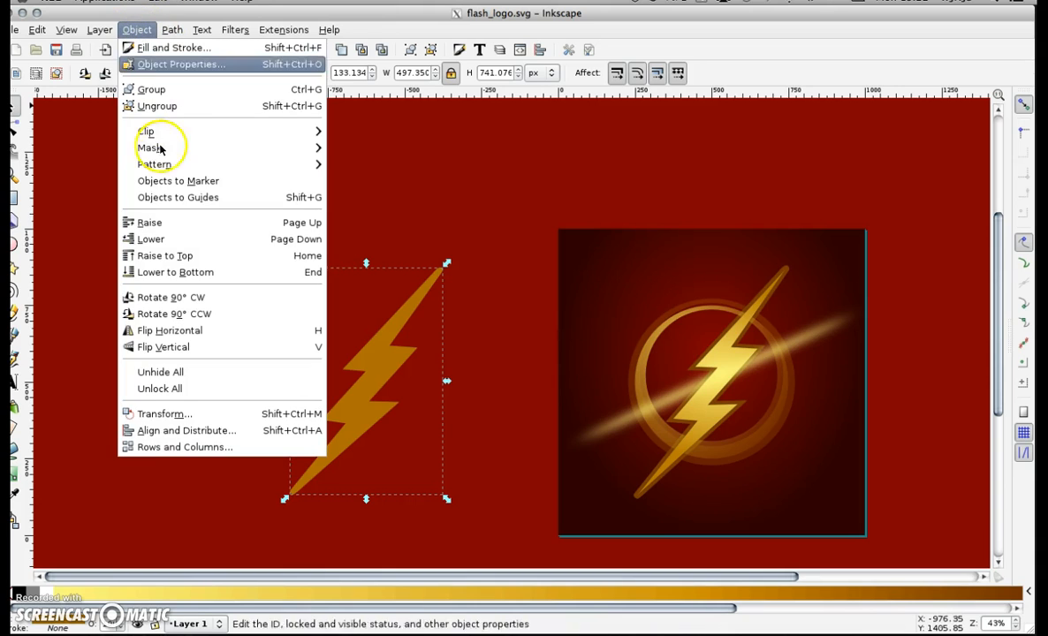
{"action": "left_click", "coordinate": [204, 270]}
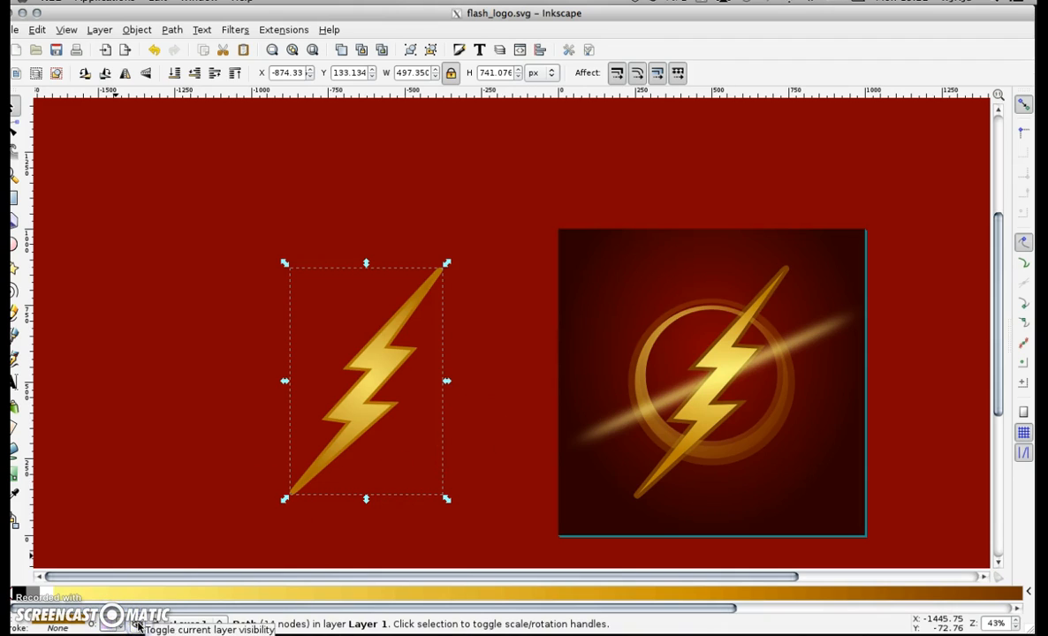
{"action": "type", "text": "50"}
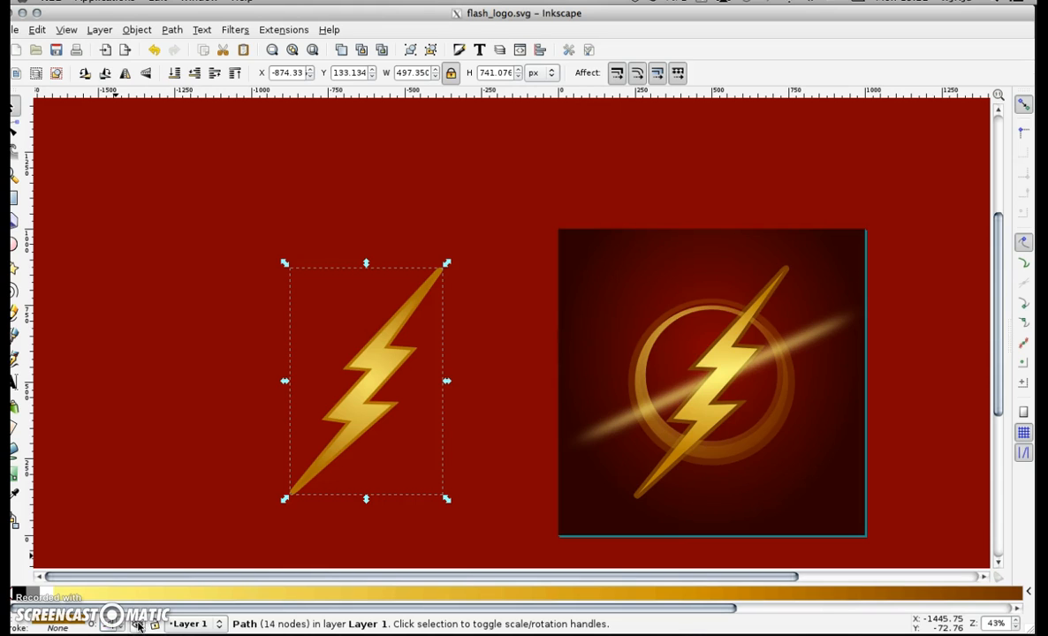
{"action": "key", "text": "Return"}
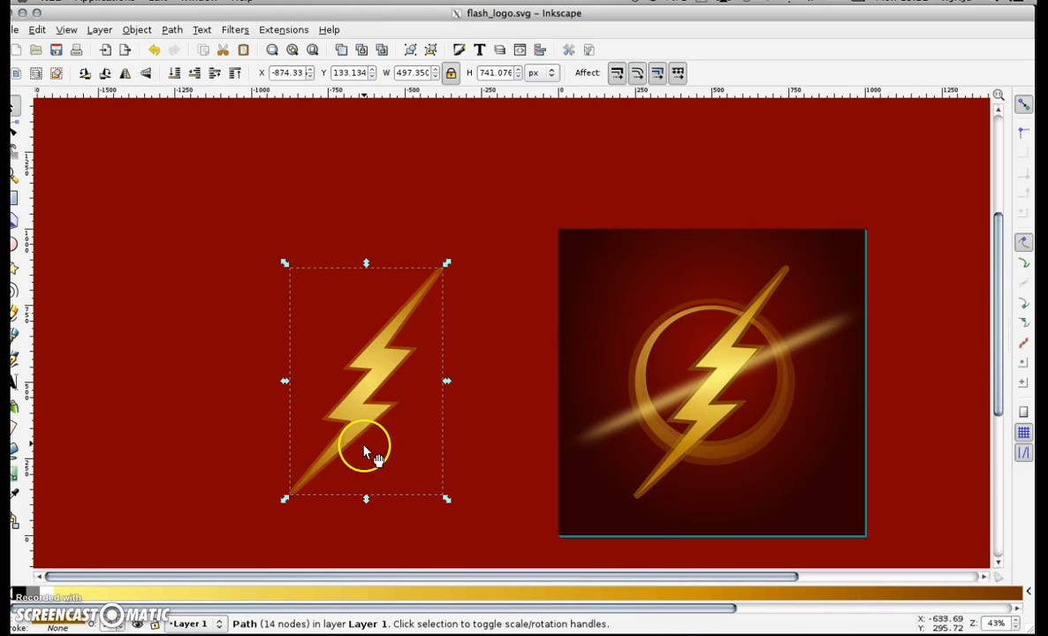
Select both bolt shapes, raise them to the top of the stack, and move them over the left edge of the finished logo.
{"action": "left_click_drag", "start_coordinate": [211, 198], "coordinate": [508, 562]}
{"action": "left_click_drag", "start_coordinate": [353, 411], "coordinate": [457, 395]}
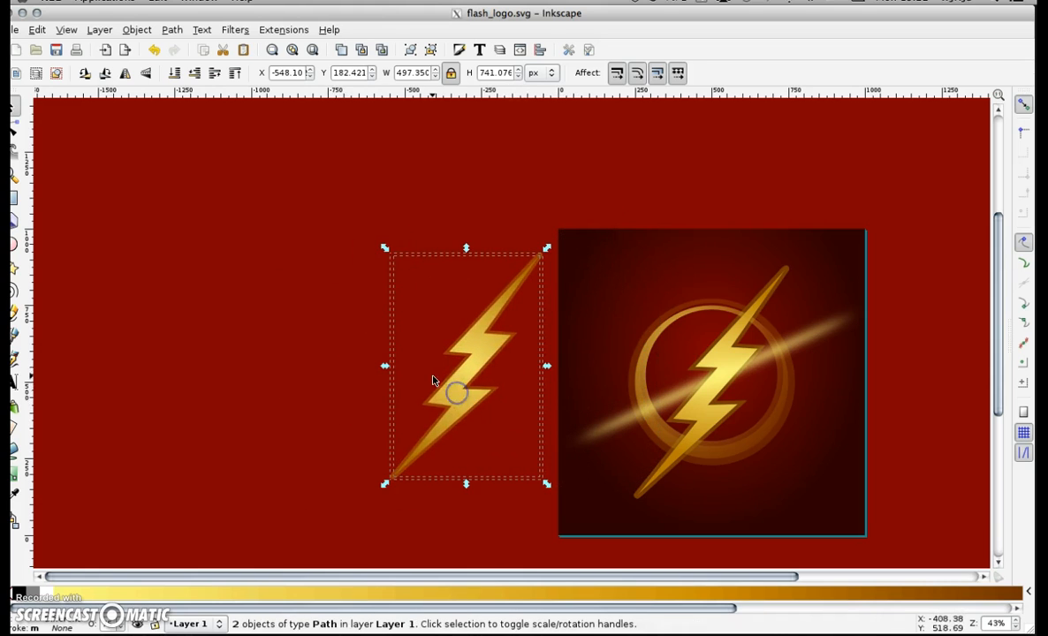
{"action": "left_click", "coordinate": [135, 30]}
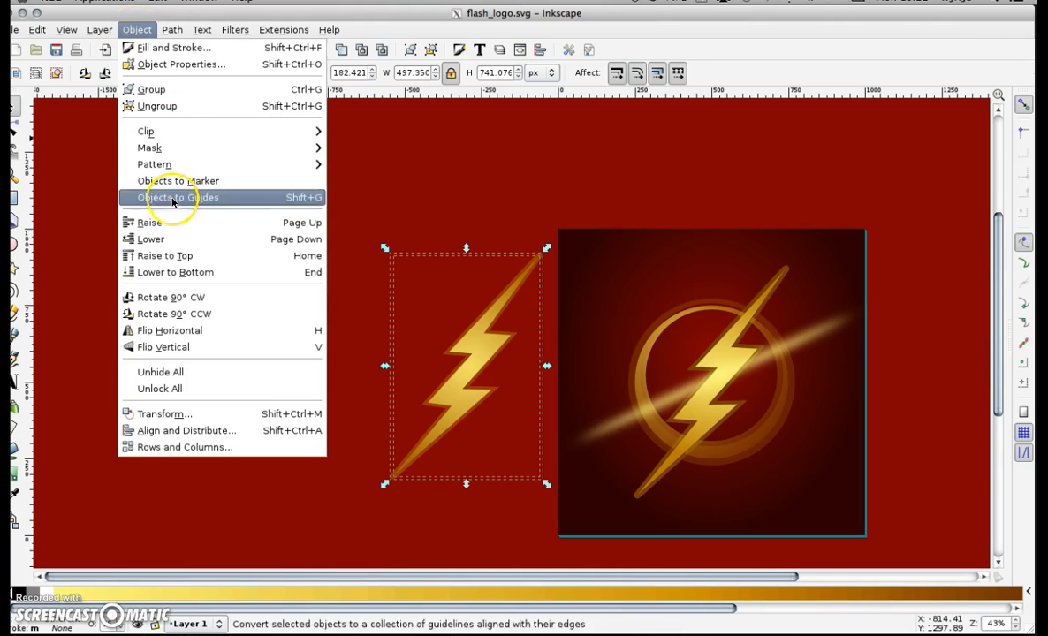
{"action": "left_click", "coordinate": [181, 257]}
{"action": "left_click_drag", "start_coordinate": [471, 358], "coordinate": [549, 341]}
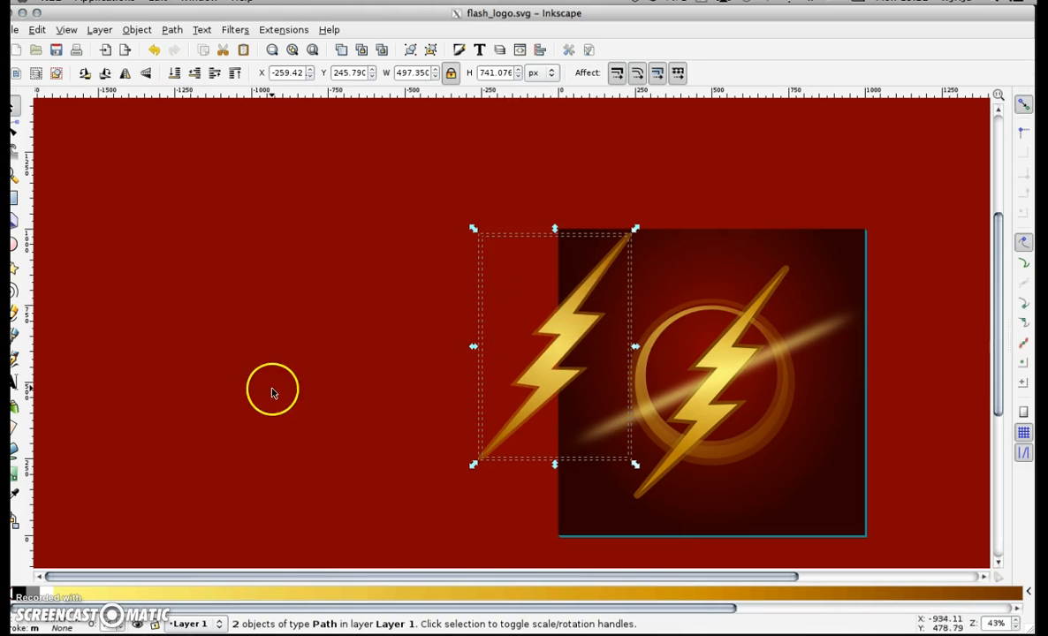
{"action": "left_click", "coordinate": [303, 372]}
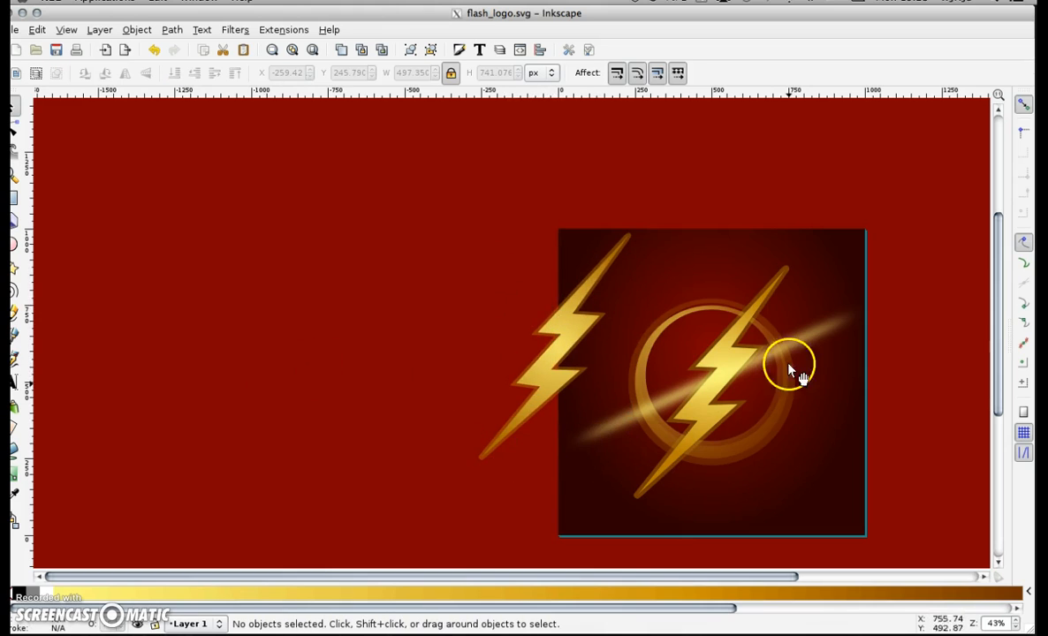
Move both bolt shapes together onto the empty canvas away from the logo, to about X -1259, Y 563 px.
{"action": "left_click_drag", "start_coordinate": [431, 190], "coordinate": [656, 478]}
{"action": "left_click_drag", "start_coordinate": [527, 381], "coordinate": [234, 281]}
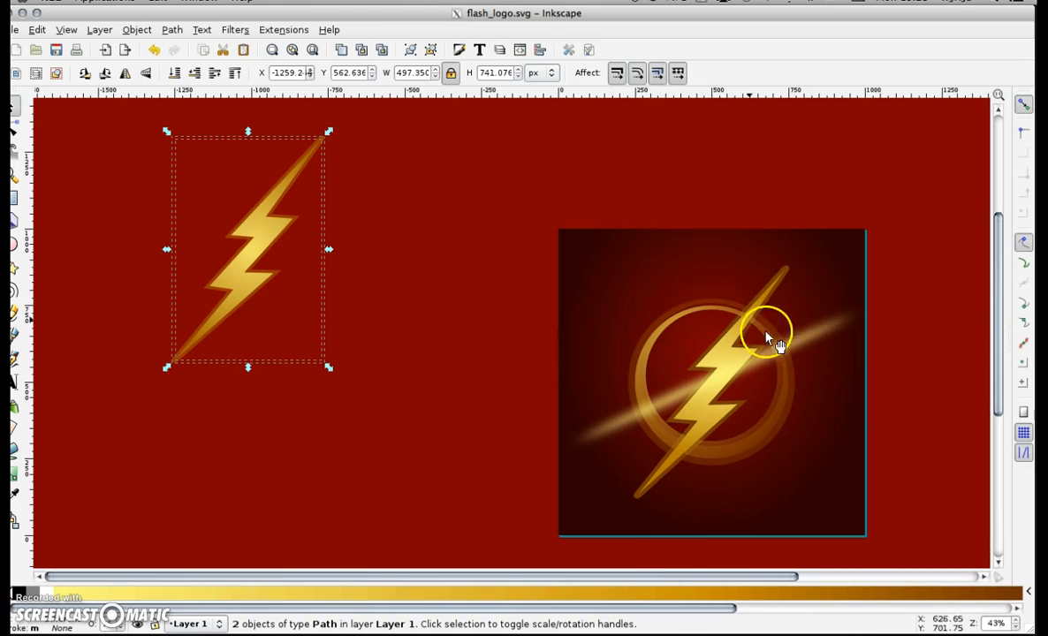
{"action": "left_click", "coordinate": [410, 156]}
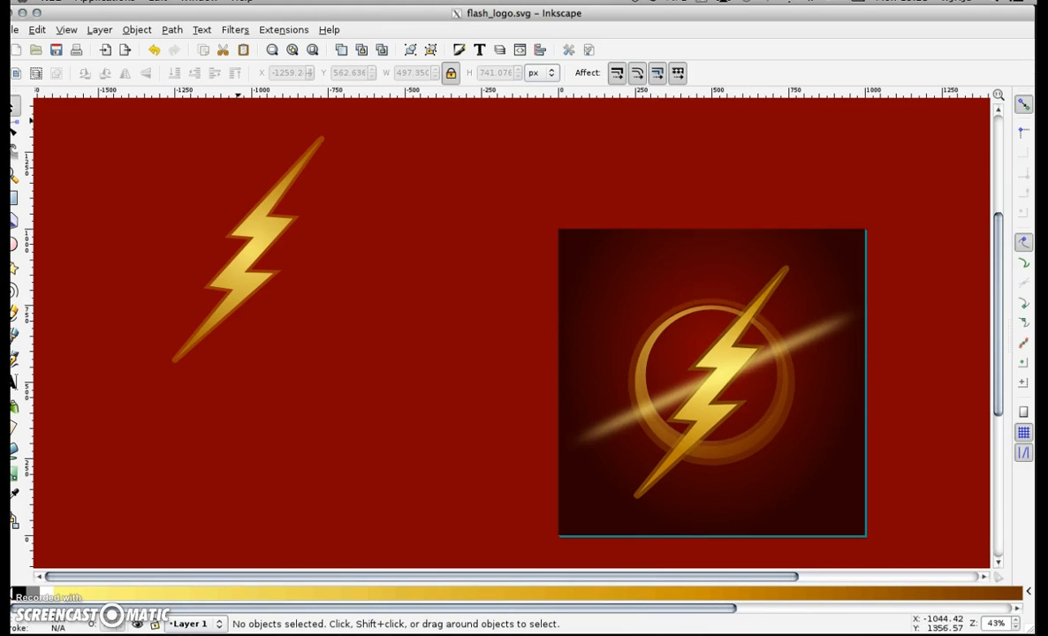
Show the grid and draw a 500 × 500 px circle snapped to it, between the bolt and the finished logo.
{"action": "left_click", "coordinate": [66, 29]}
{"action": "left_click", "coordinate": [100, 92]}
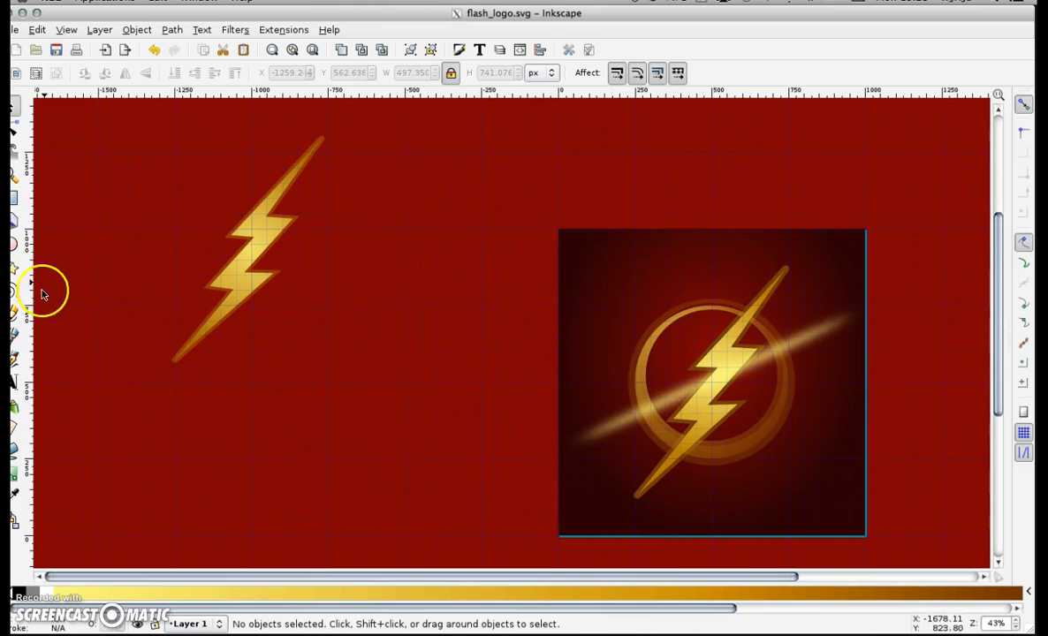
{"action": "left_click", "coordinate": [13, 243]}
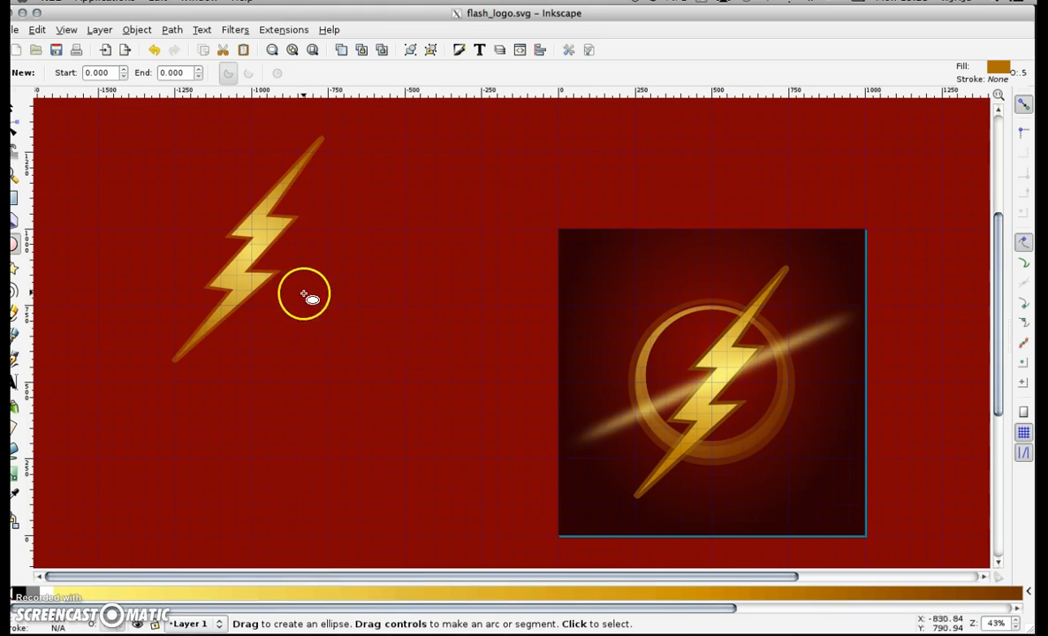
{"action": "left_click_drag", "start_coordinate": [332, 308], "coordinate": [487, 461]}
Select the new circle and make it fully opaque.
{"action": "left_click", "coordinate": [16, 104]}
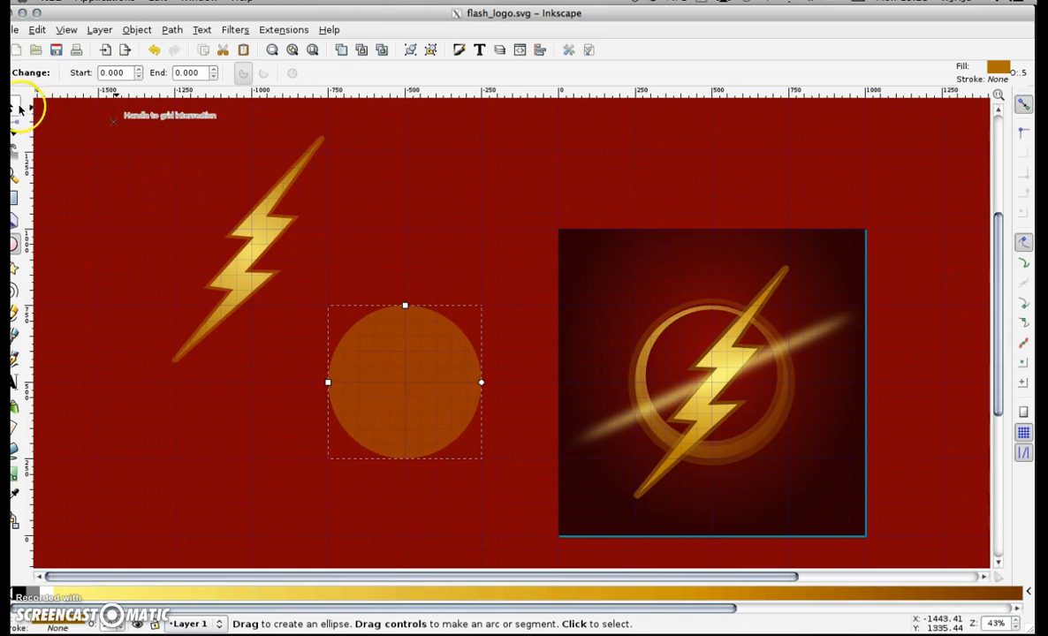
{"action": "left_click", "coordinate": [413, 411]}
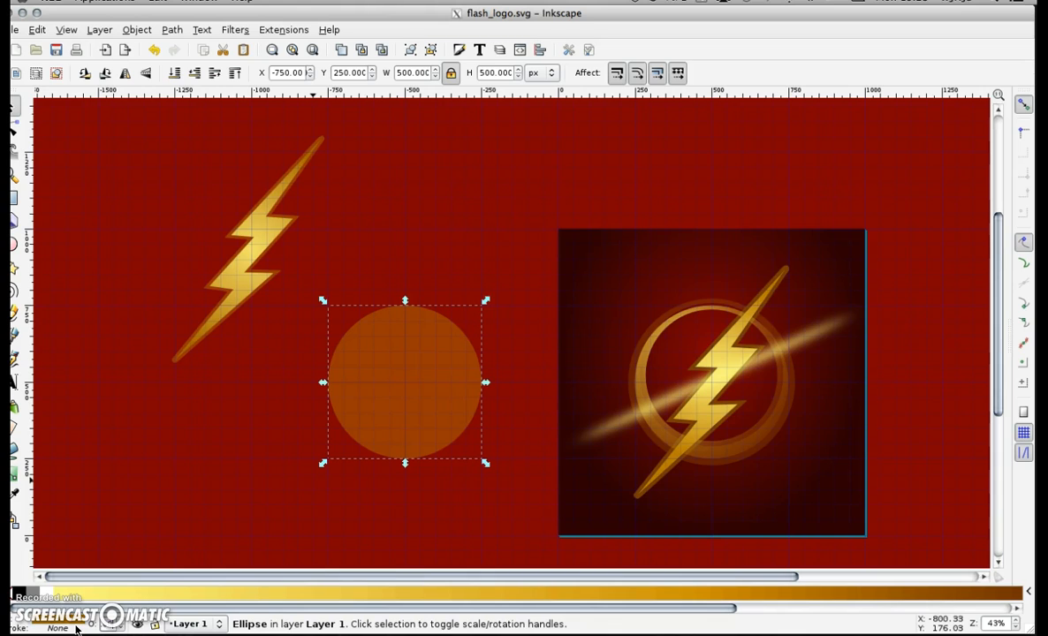
{"action": "key", "text": "Return"}
Duplicate the circle, scale the copy about its centre to 400 × 400 px, and fill it with a darker gold.
{"action": "right_click", "coordinate": [406, 334]}
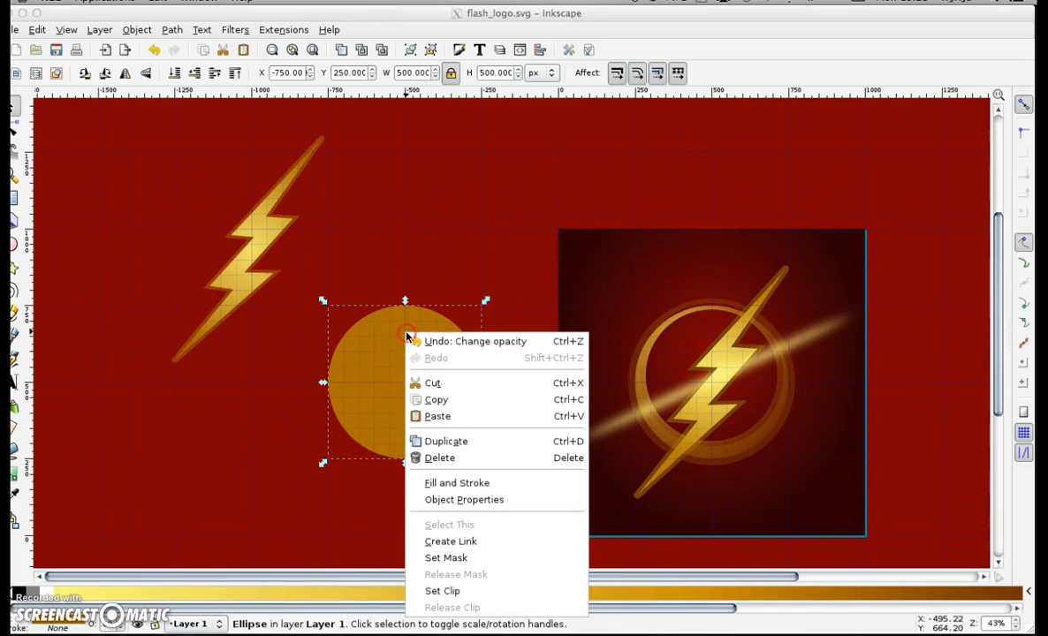
{"action": "left_click", "coordinate": [461, 446]}
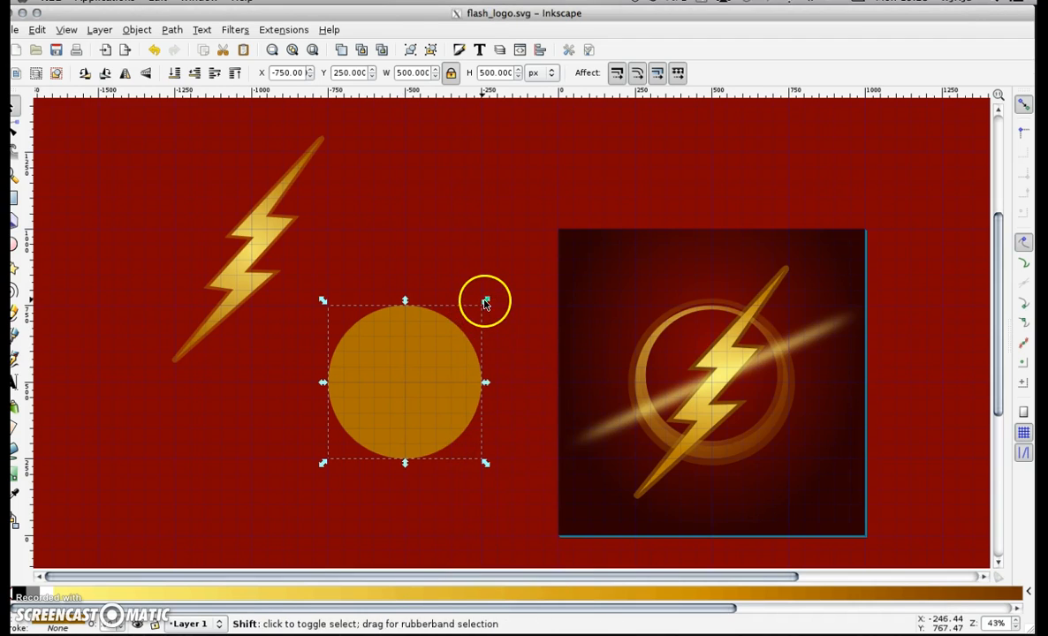
{"action": "left_click_drag", "start_coordinate": [485, 302], "coordinate": [473, 307]}
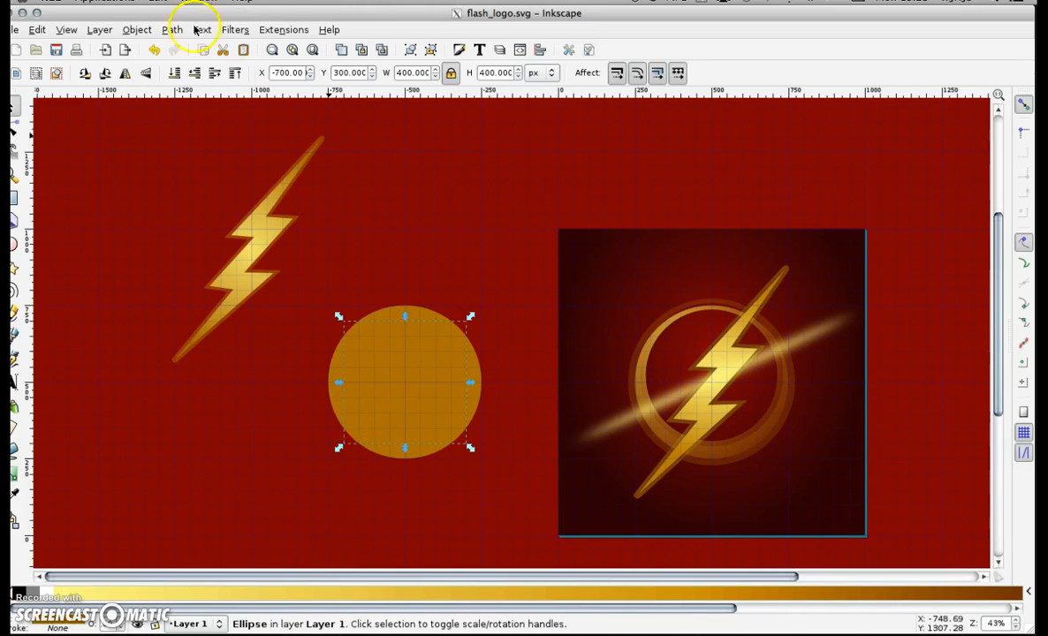
{"action": "left_click", "coordinate": [848, 592]}
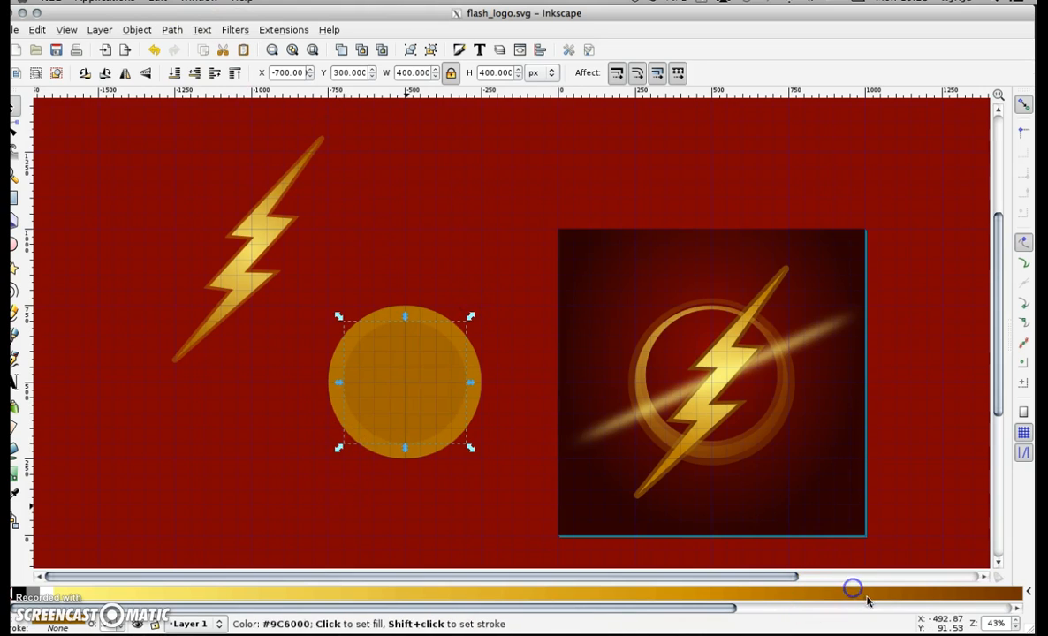
Nudge the smaller circle up about 28 px and left about 14 px within the larger circle.
{"action": "key", "text": "Up"}
{"action": "key", "text": "Up"}
{"action": "key", "text": "Up"}
{"action": "key", "text": "Up"}
{"action": "key", "text": "Up"}
{"action": "key", "text": "Up"}
{"action": "key", "text": "Up"}
{"action": "key", "text": "Up"}
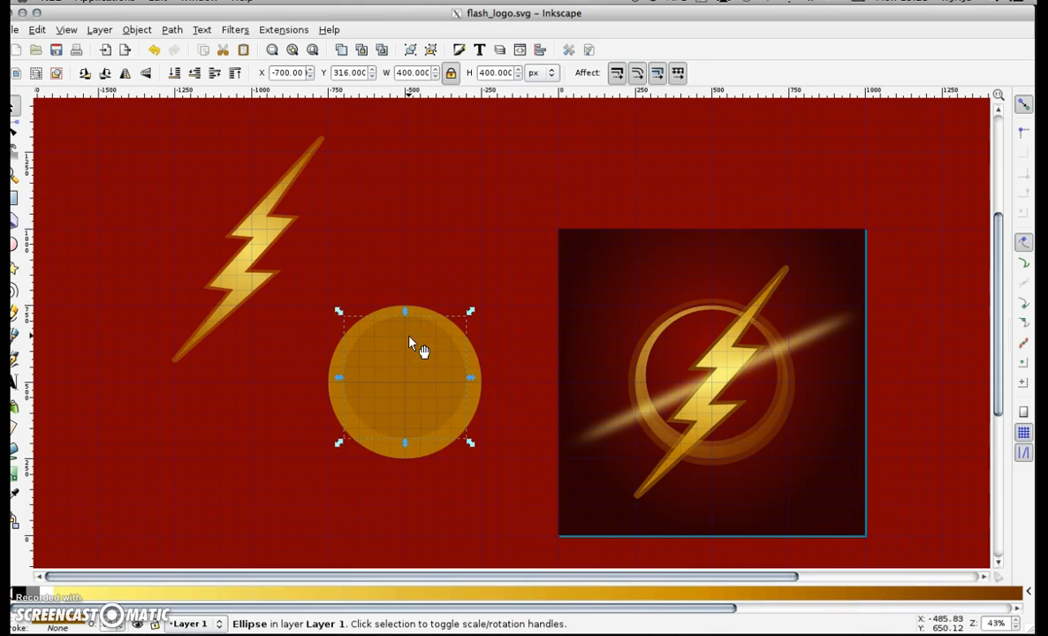
{"action": "key", "text": "Up"}
{"action": "key", "text": "Up"}
{"action": "key", "text": "Up"}
{"action": "key", "text": "Up"}
{"action": "key", "text": "Up"}
{"action": "key", "text": "Left"}
{"action": "key", "text": "Left"}
{"action": "key", "text": "Left"}
{"action": "key", "text": "Left"}
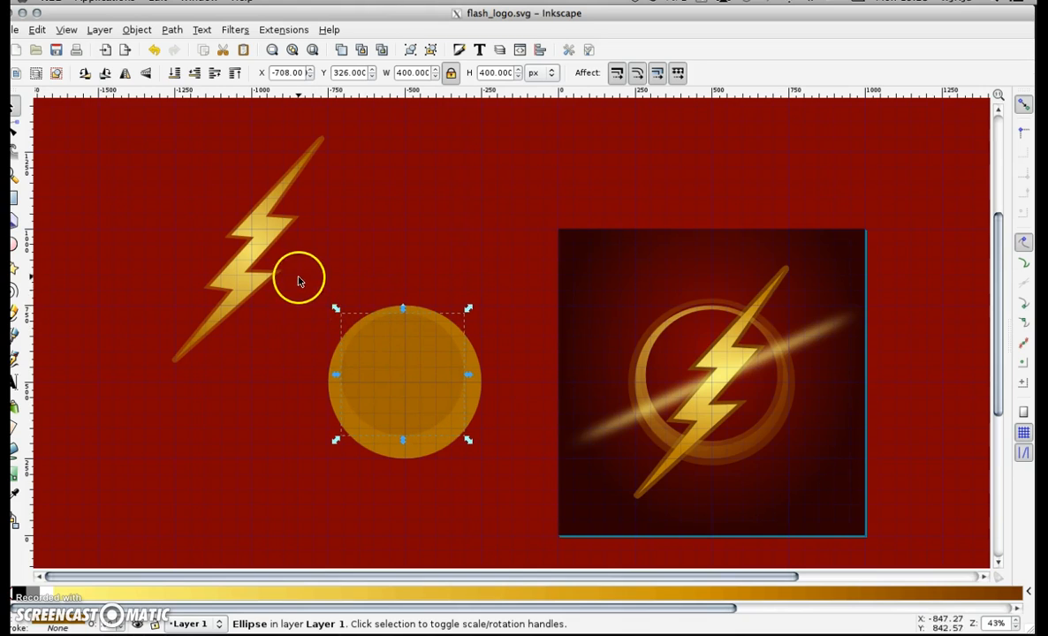
{"action": "key", "text": "Left"}
{"action": "key", "text": "Left"}
{"action": "key", "text": "Left"}
{"action": "key", "text": "Up"}
Subtract the smaller circle from the larger one with Difference to form an uneven ring.
{"action": "left_click_drag", "start_coordinate": [520, 487], "coordinate": [237, 247]}
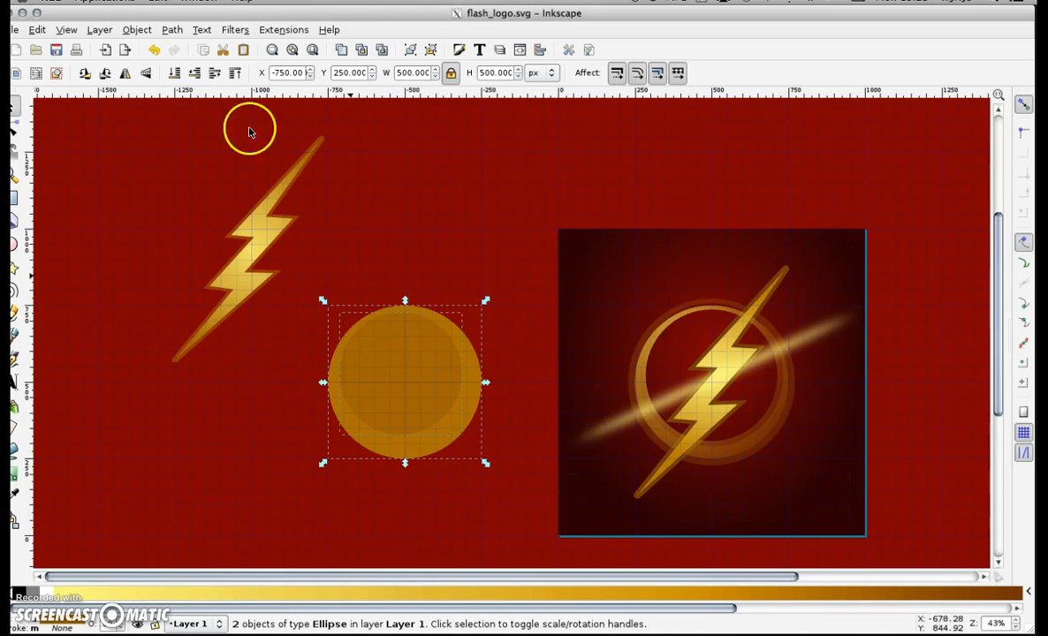
{"action": "left_click", "coordinate": [172, 30]}
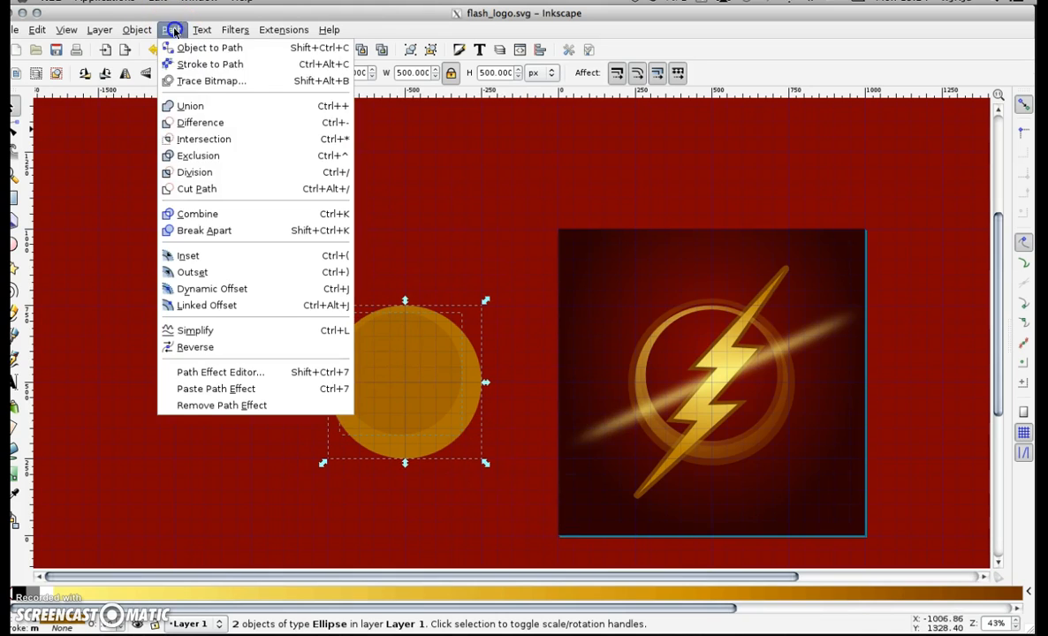
{"action": "left_click", "coordinate": [210, 122]}
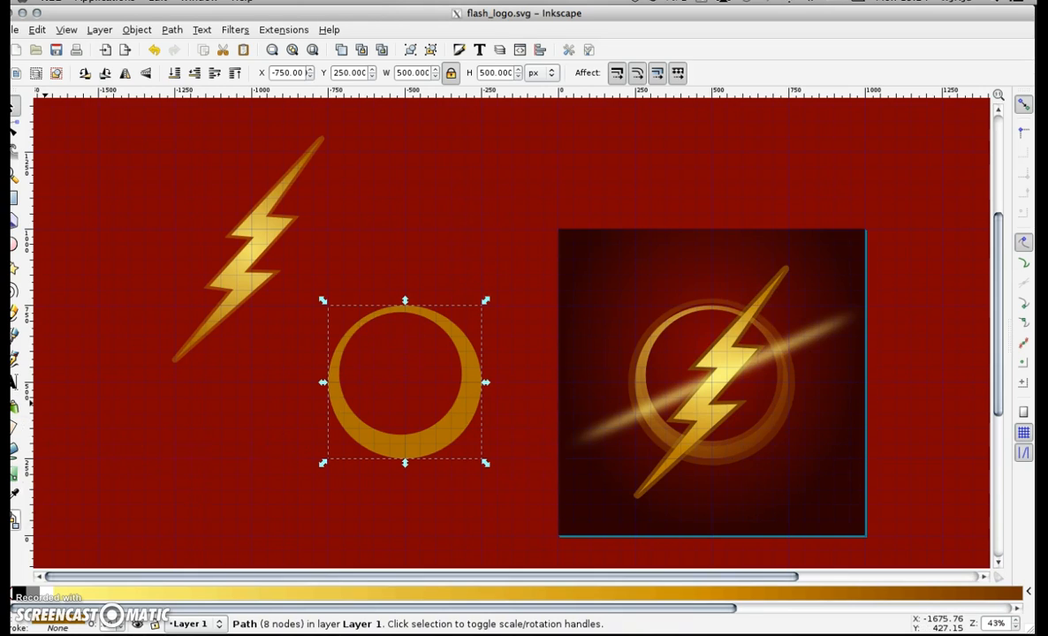
Apply a radial gradient to the ring's fill from slightly off its centre straight down past its lower edge.
{"action": "left_click", "coordinate": [14, 446]}
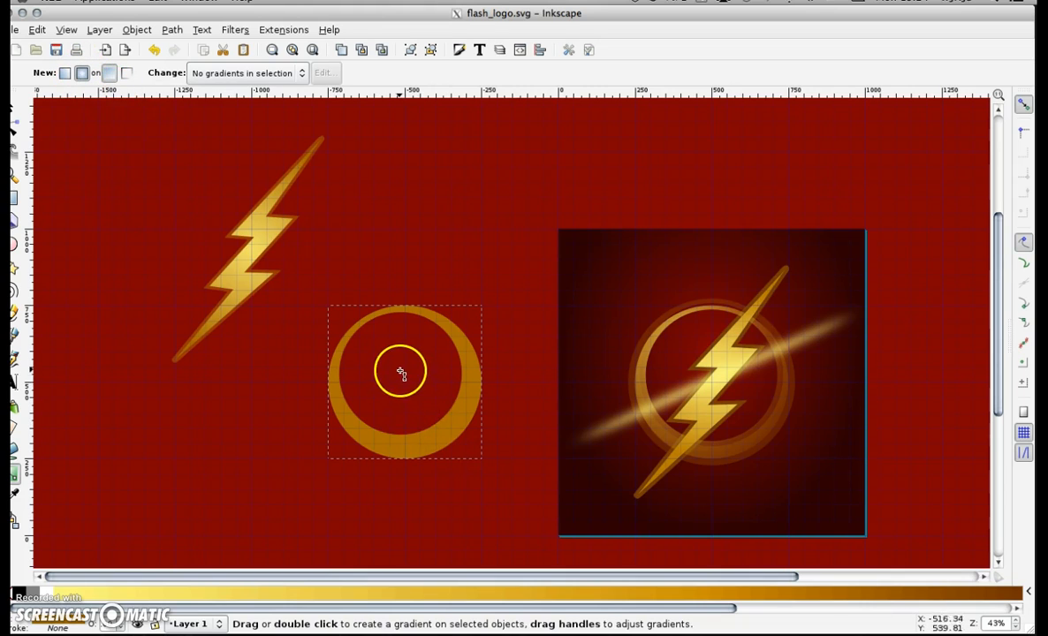
{"action": "left_click_drag", "start_coordinate": [397, 389], "coordinate": [390, 502]}
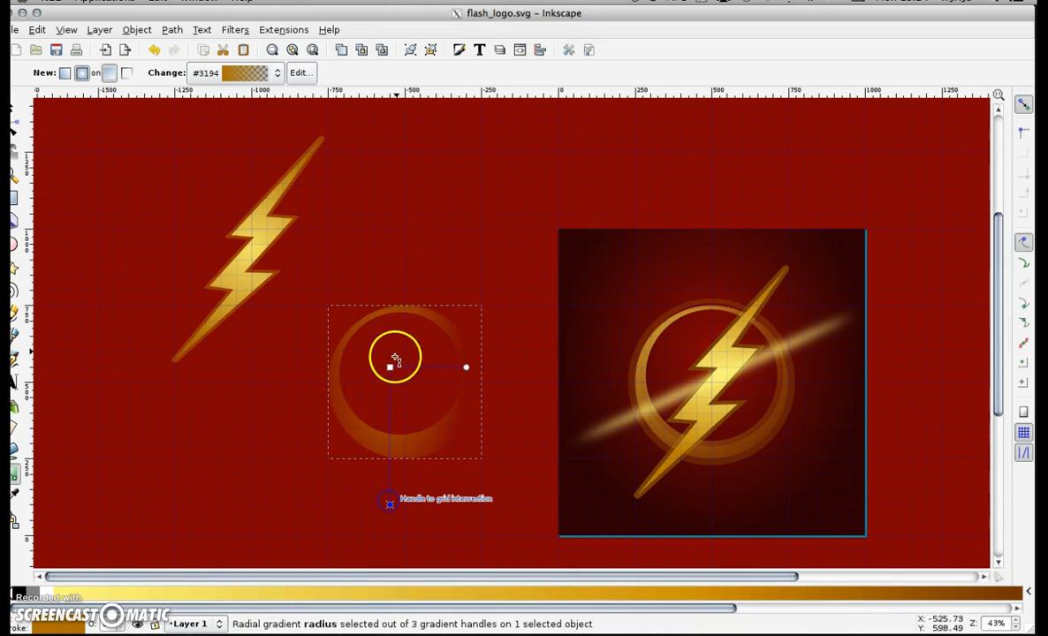
Move the ring gradient's centre to the middle of the ring and extend its horizontal radius past the ring's right edge.
{"action": "left_click_drag", "start_coordinate": [397, 374], "coordinate": [414, 394]}
{"action": "left_click_drag", "start_coordinate": [477, 379], "coordinate": [512, 382]}
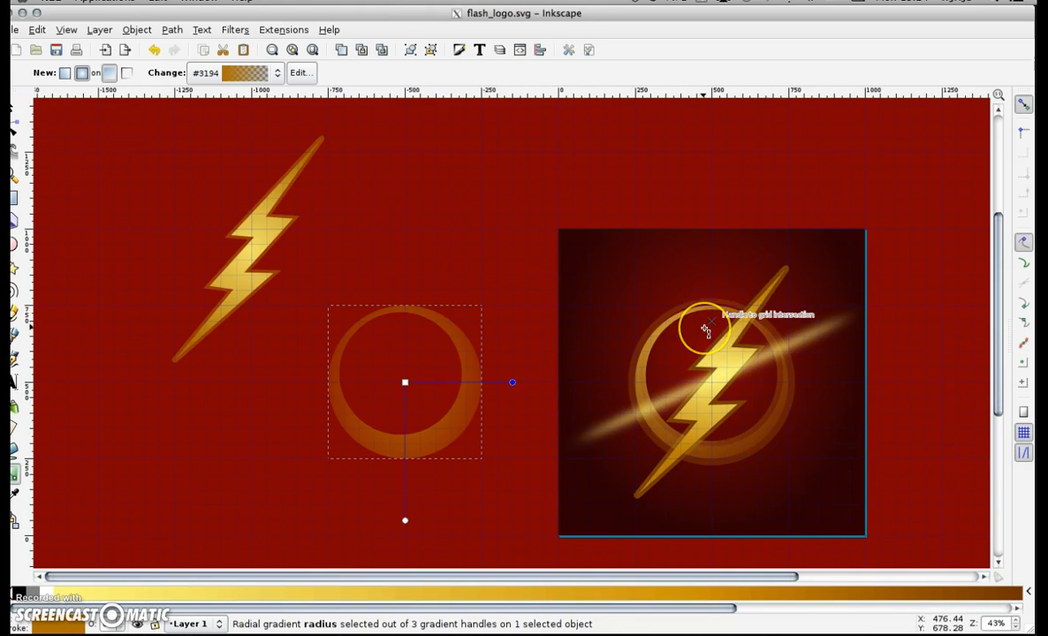
{"action": "left_click", "coordinate": [405, 384]}
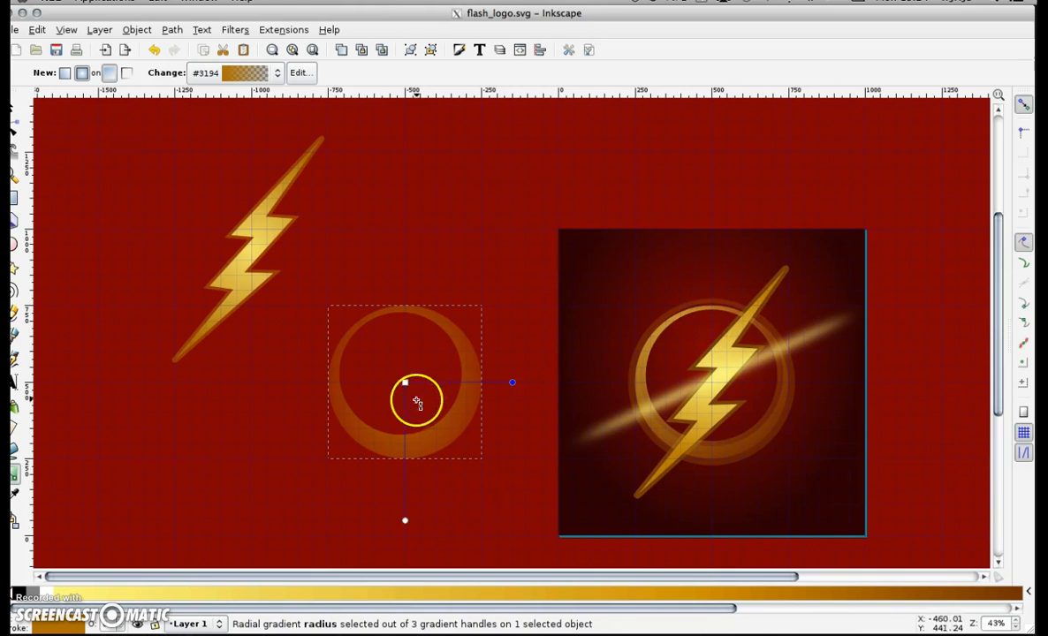
{"action": "left_click", "coordinate": [16, 107]}
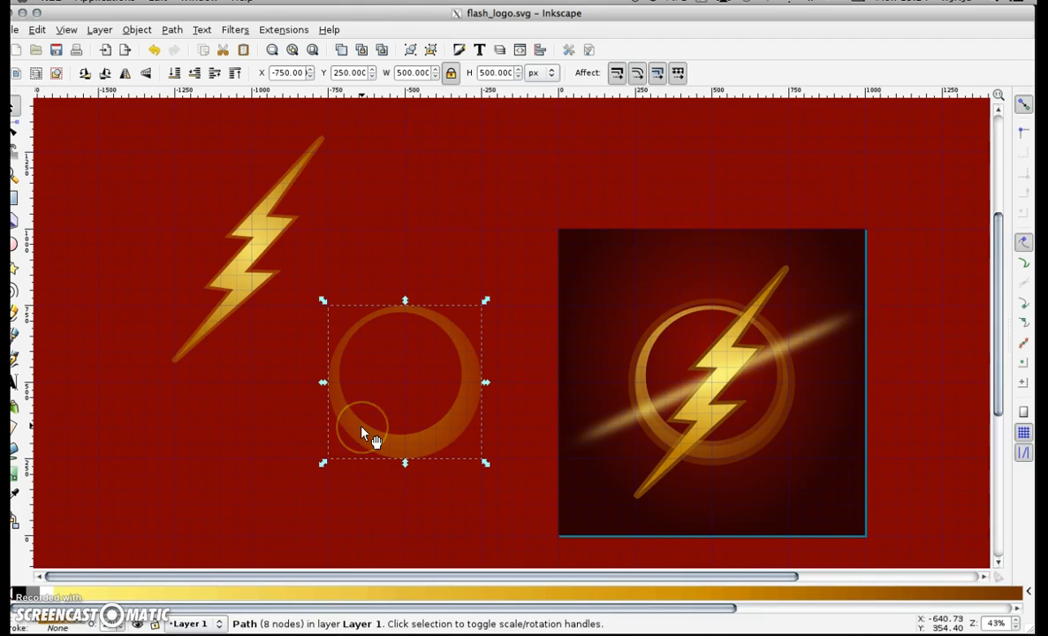
Duplicate the ring, scale the copy to 600 × 600 px and offset it down and right around the original ring.
{"action": "key", "text": "ctrl"}
{"action": "right_click", "coordinate": [362, 432]}
{"action": "left_click", "coordinate": [399, 250]}
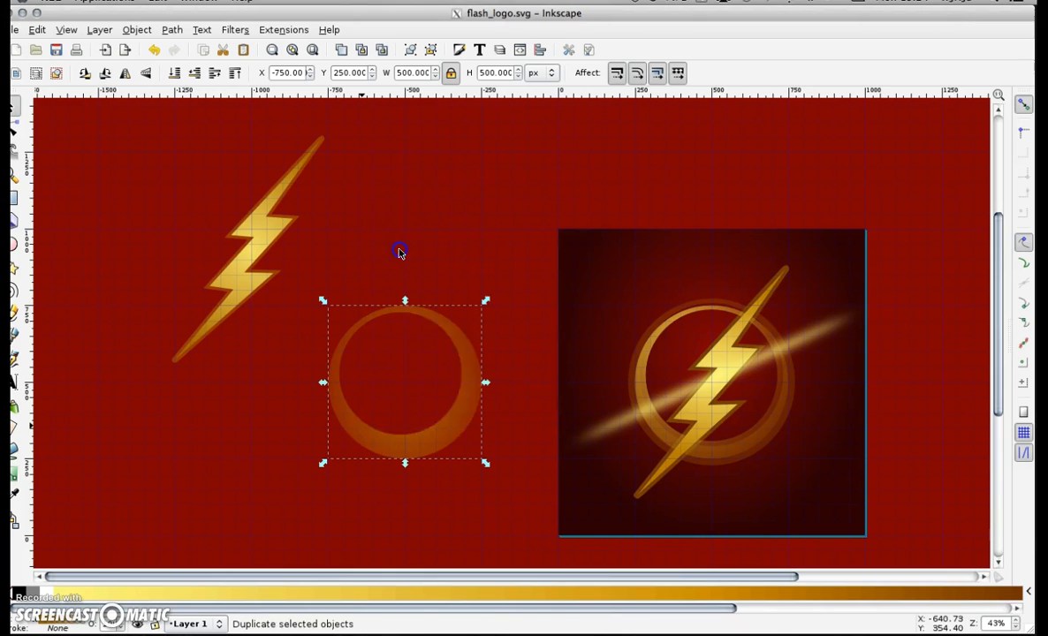
{"action": "left_click_drag", "start_coordinate": [485, 464], "coordinate": [495, 482]}
{"action": "left_click_drag", "start_coordinate": [491, 497], "coordinate": [498, 513]}
Group the original ring and its enlarged copy.
{"action": "left_click_drag", "start_coordinate": [293, 287], "coordinate": [519, 520]}
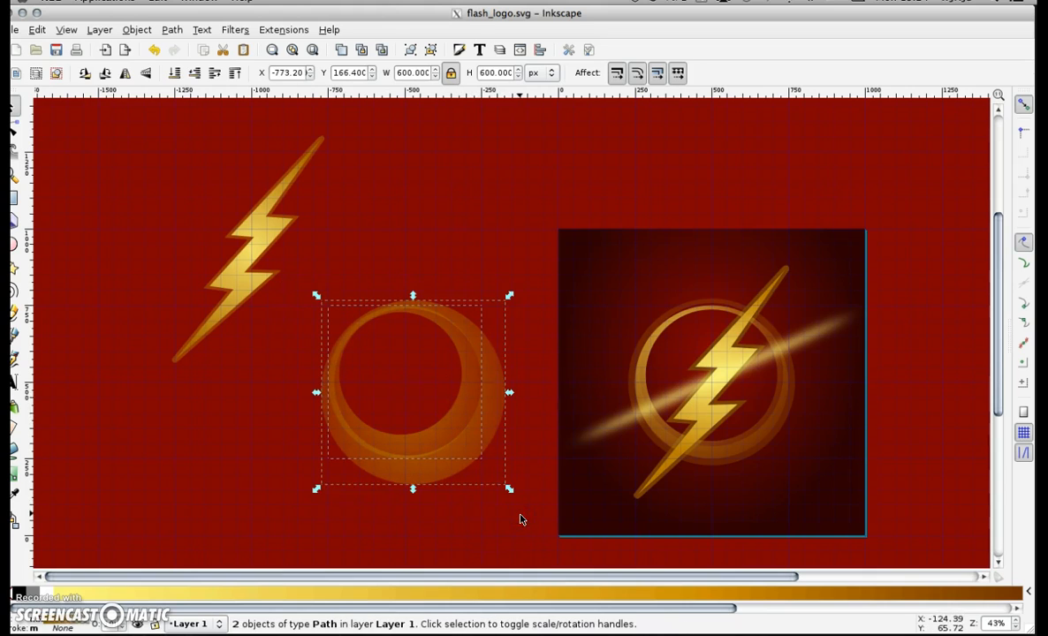
{"action": "left_click", "coordinate": [137, 29]}
{"action": "left_click", "coordinate": [159, 88]}
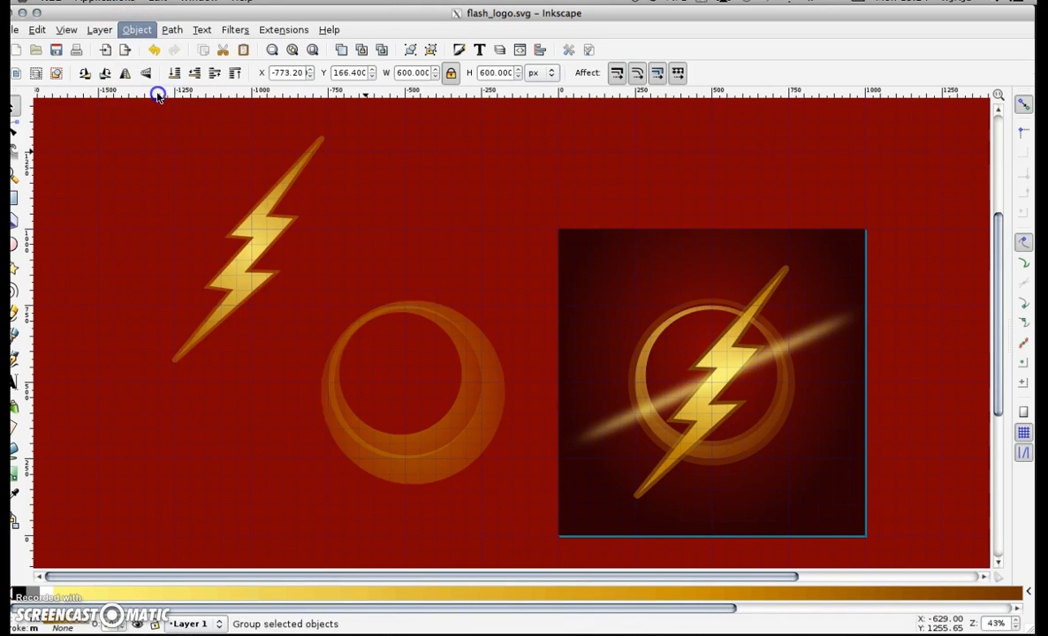
Place the ring group around the lightning bolt and lower it to the bottom, behind the bolt.
{"action": "left_click_drag", "start_coordinate": [432, 477], "coordinate": [283, 338]}
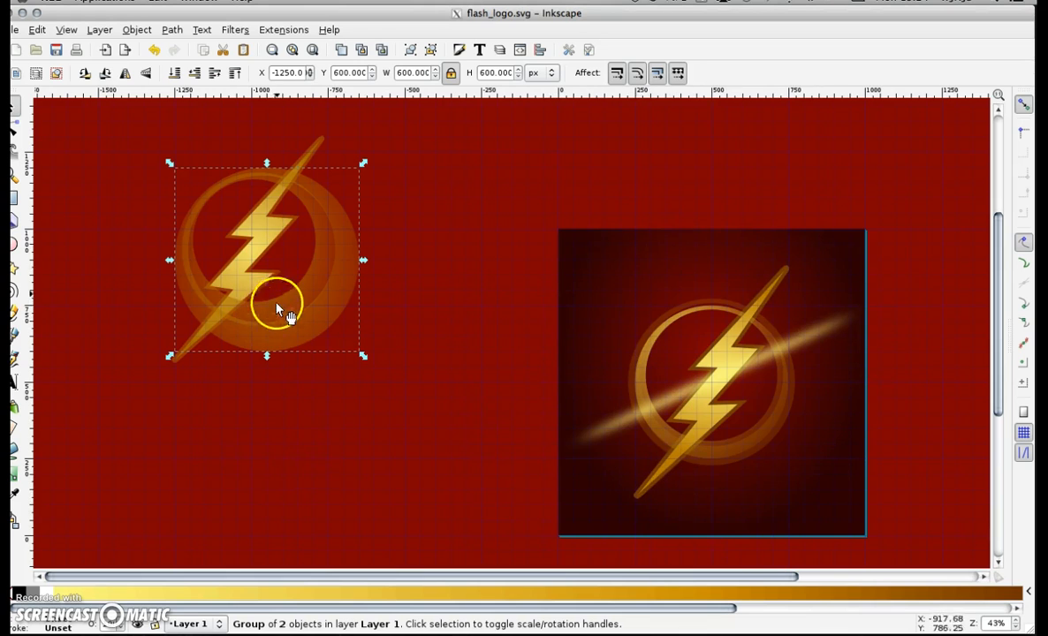
{"action": "left_click", "coordinate": [137, 29]}
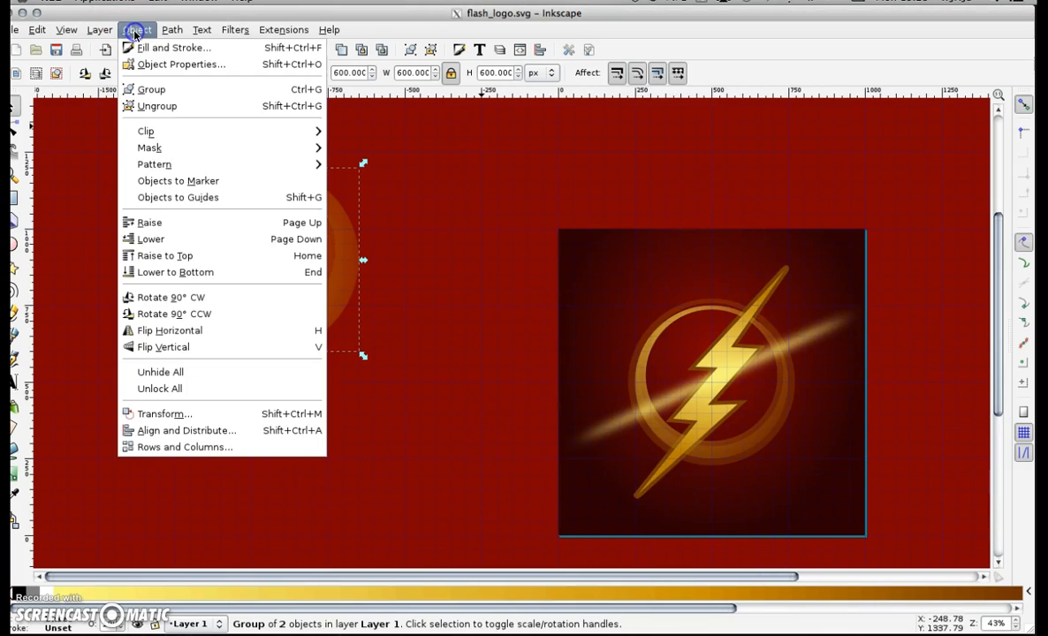
{"action": "left_click", "coordinate": [196, 271]}
{"action": "left_click", "coordinate": [420, 258]}
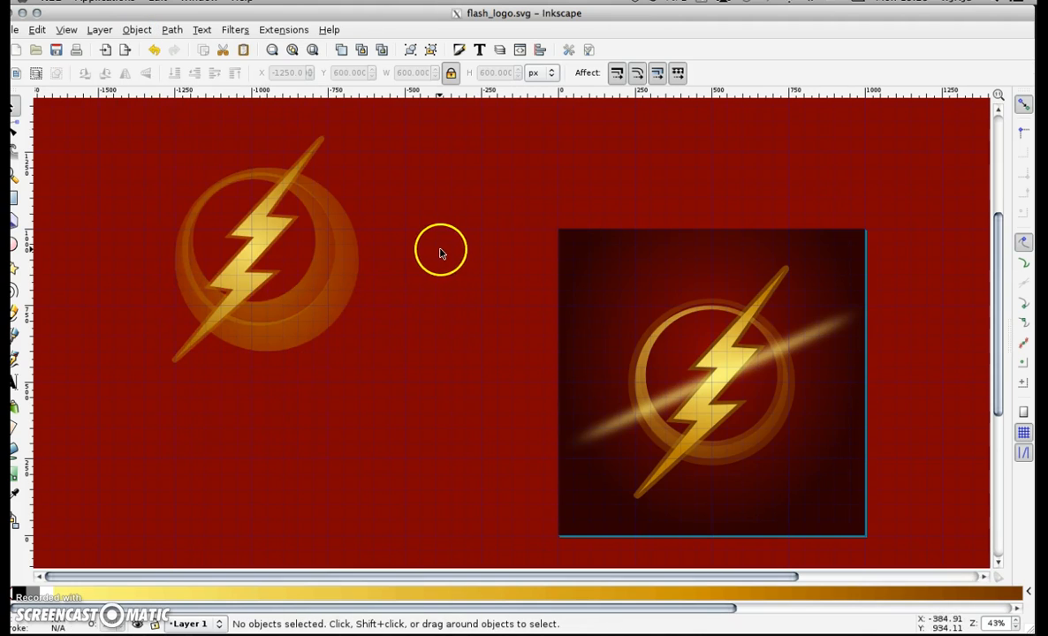
Draw a long, thin horizontal ellipse about 1014 × 40 px below the bolt and rings.
{"action": "left_click", "coordinate": [26, 535]}
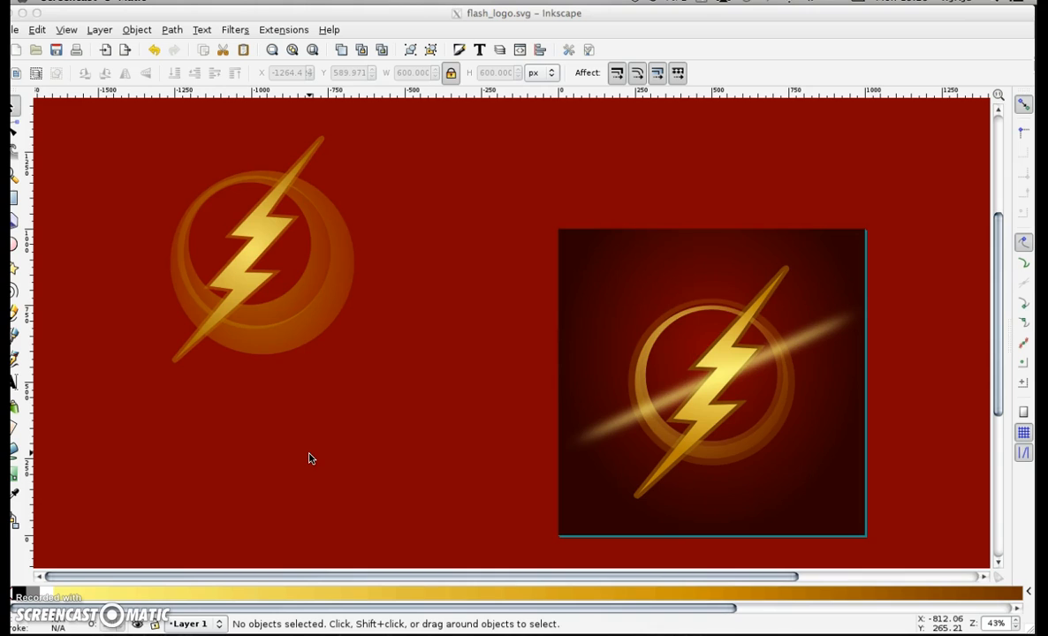
{"action": "left_click_drag", "start_coordinate": [263, 13], "coordinate": [276, 12]}
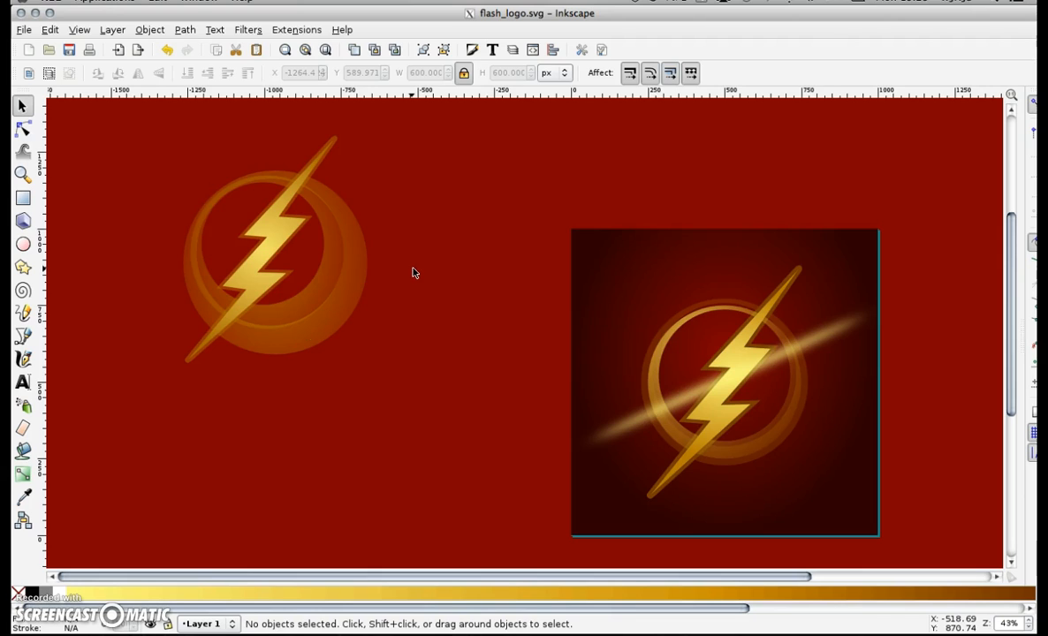
{"action": "left_click", "coordinate": [23, 244]}
{"action": "left_click_drag", "start_coordinate": [161, 408], "coordinate": [471, 420]}
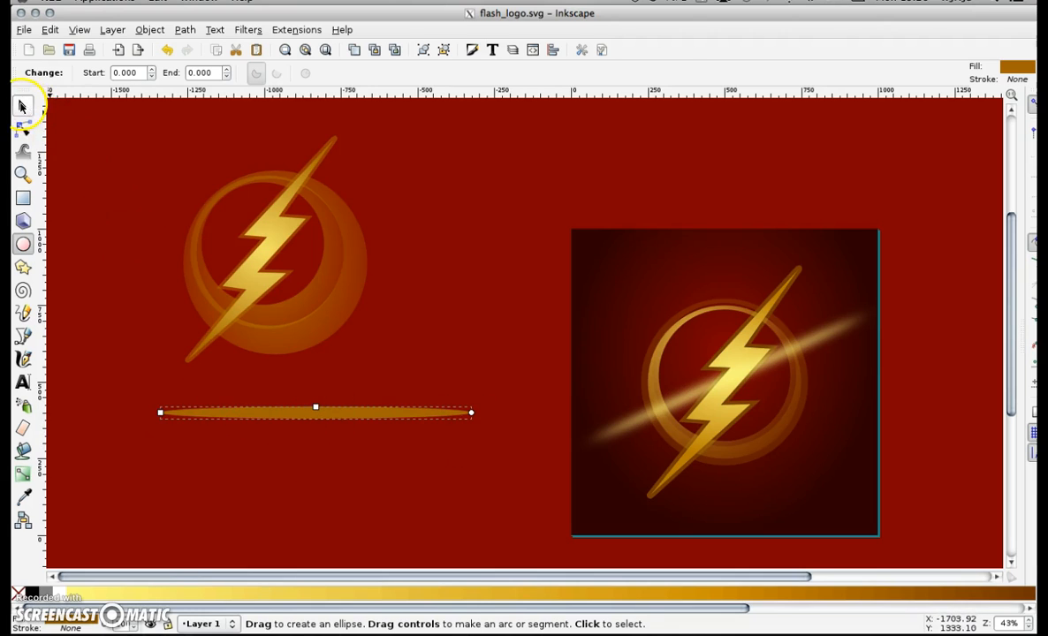
{"action": "left_click", "coordinate": [22, 106]}
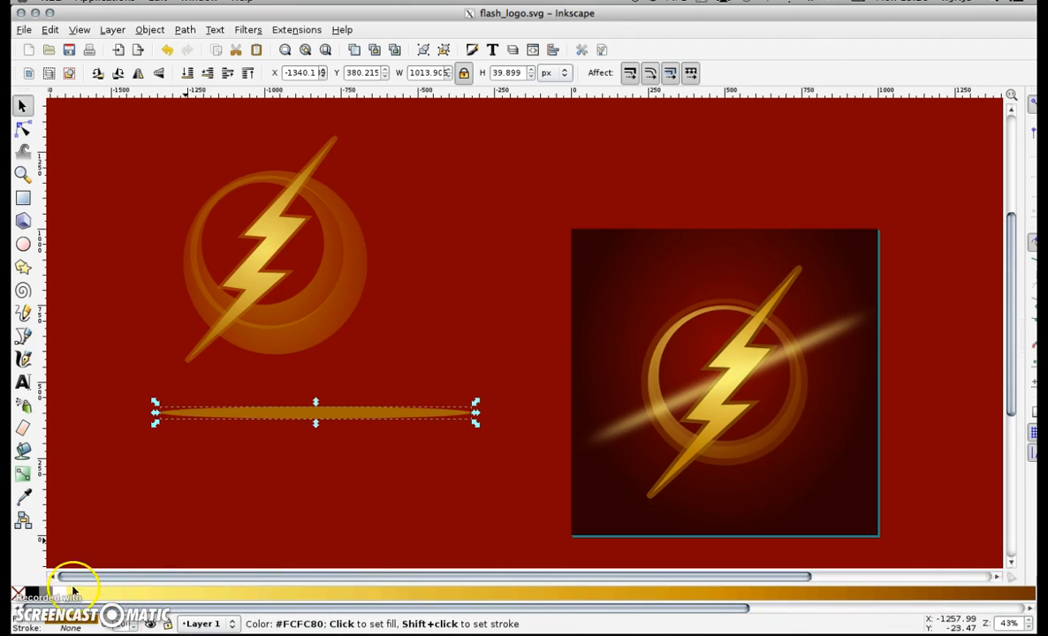
Fill the thin ellipse with light gold #ECD854.
{"action": "left_click", "coordinate": [235, 414]}
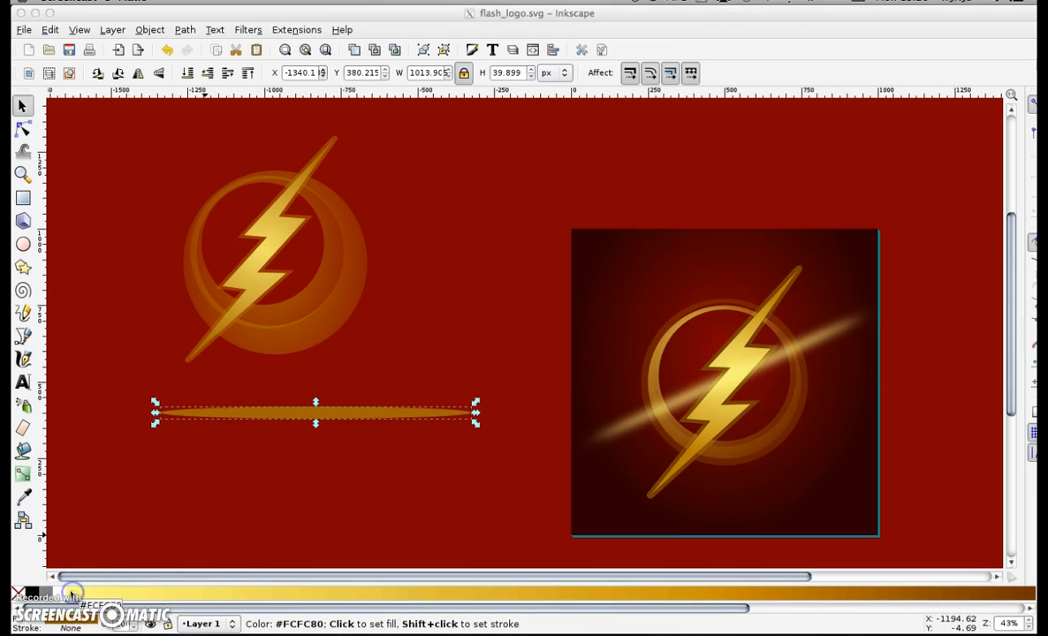
{"action": "left_click", "coordinate": [293, 595]}
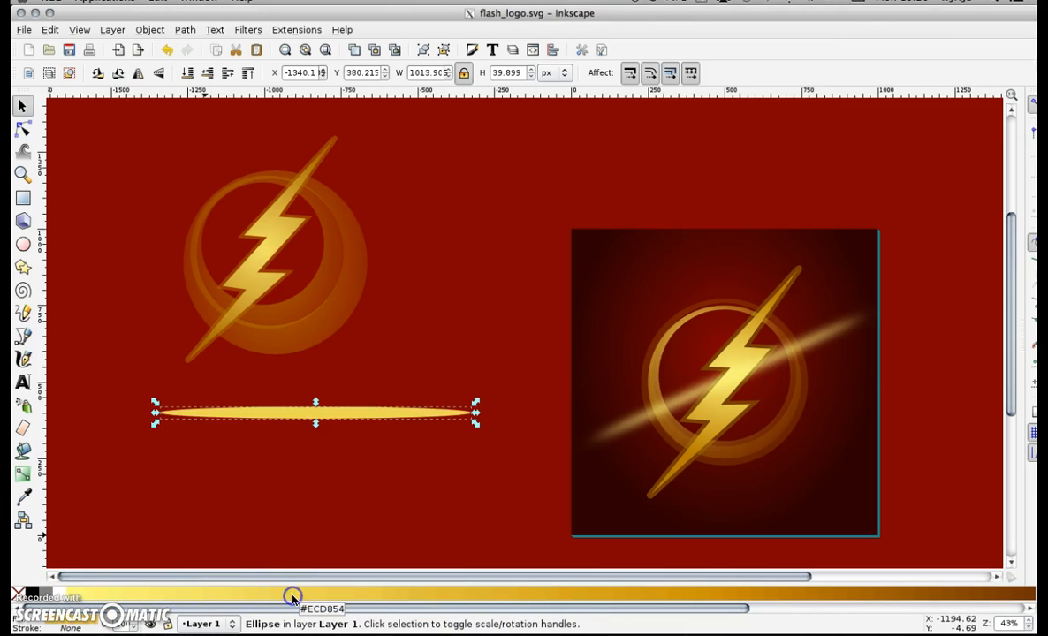
{"action": "left_click", "coordinate": [110, 592]}
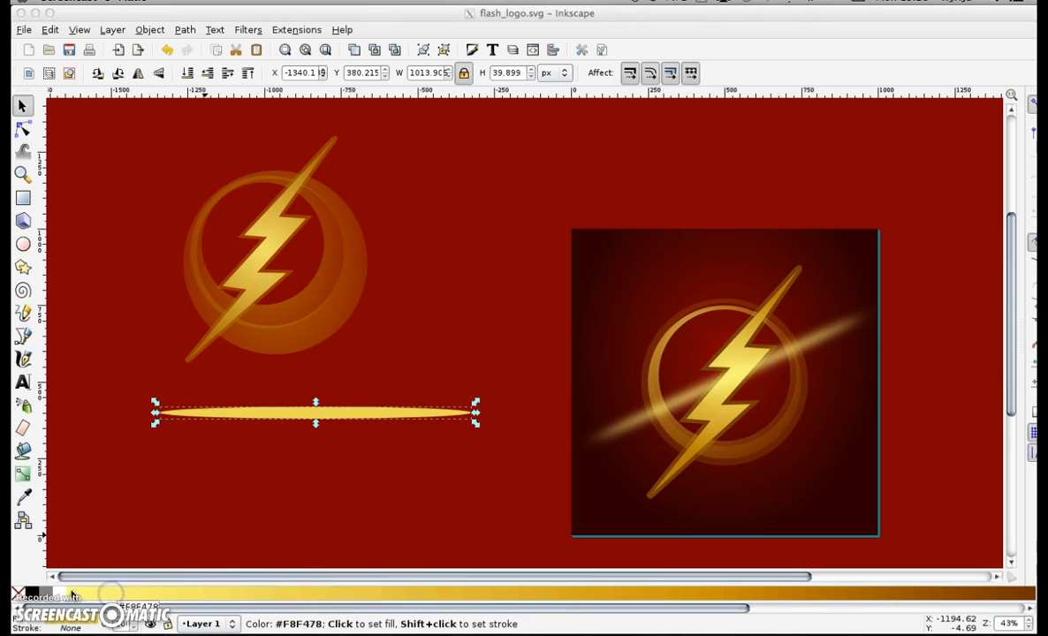
{"action": "left_click", "coordinate": [70, 591]}
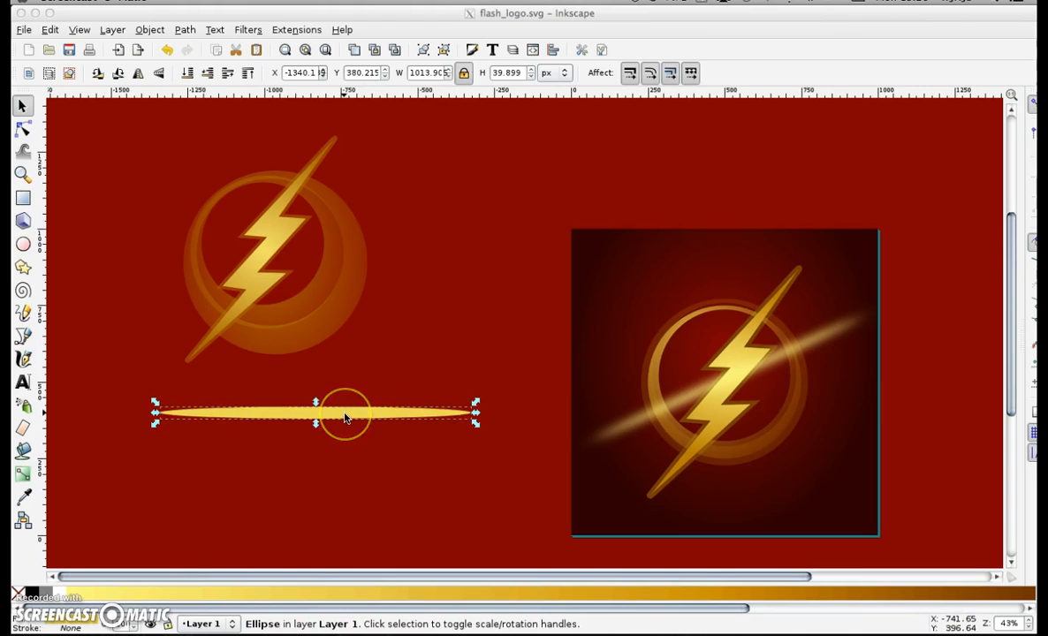
Rotate the ellipse counterclockwise until it spans about 958 × 335 px and centre it diagonally across the lightning bolt.
{"action": "left_click", "coordinate": [344, 415]}
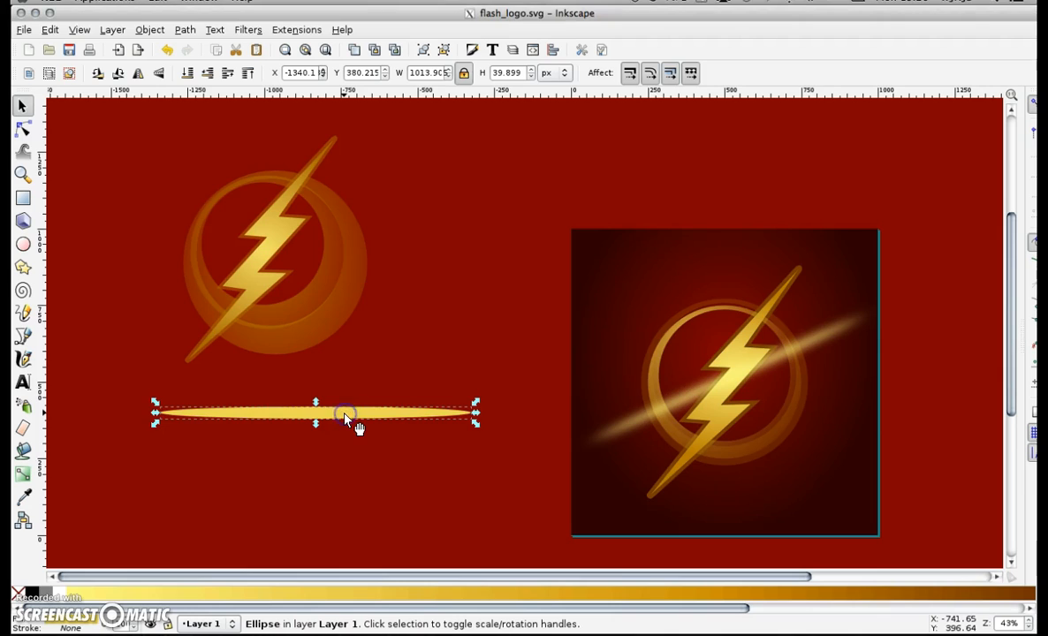
{"action": "left_click", "coordinate": [345, 415]}
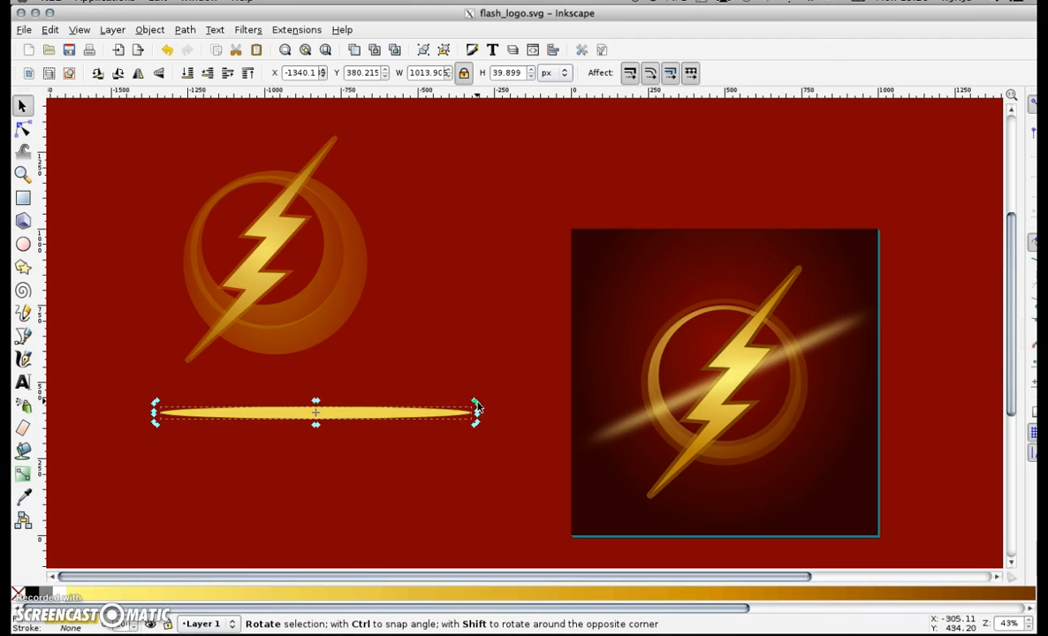
{"action": "left_click_drag", "start_coordinate": [476, 406], "coordinate": [467, 358]}
{"action": "left_click_drag", "start_coordinate": [368, 405], "coordinate": [320, 250]}
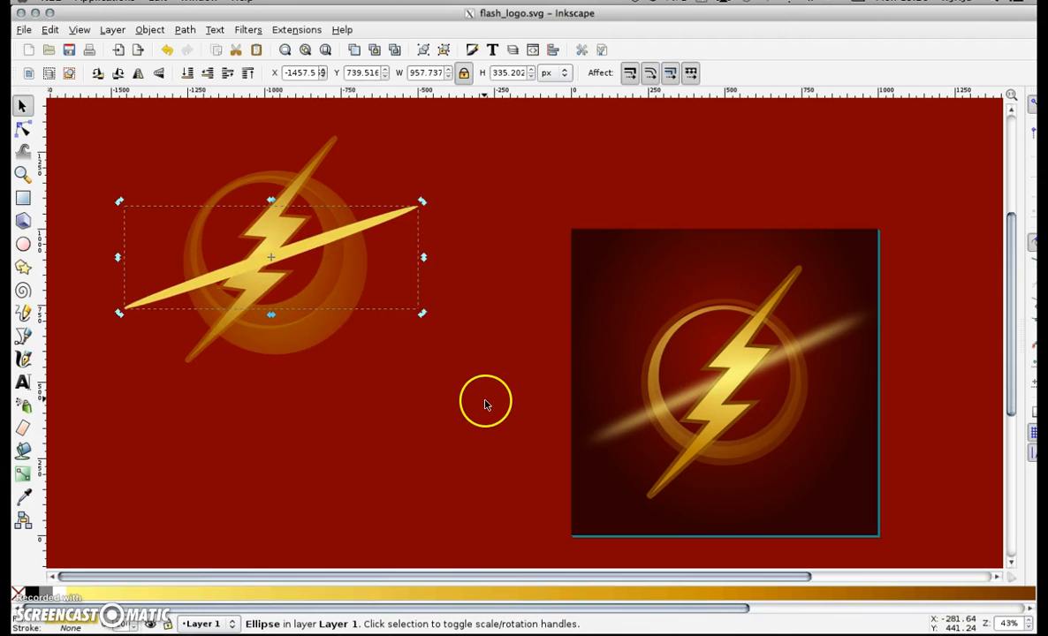
Set the gold ellipse's blur to 5.0 to turn it into a glowing streak.
{"action": "left_click", "coordinate": [473, 51]}
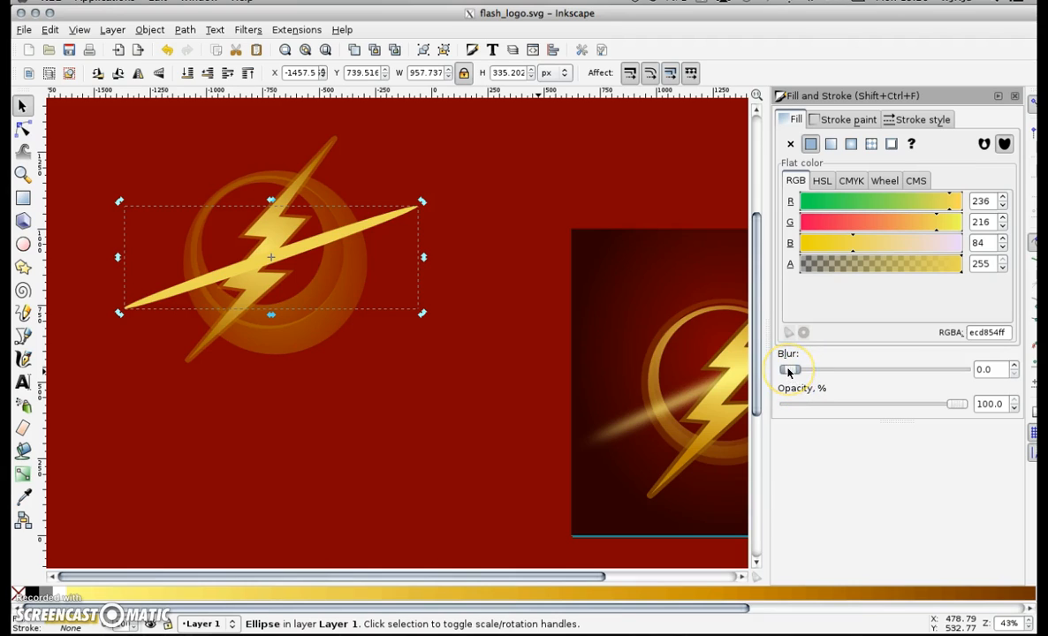
{"action": "left_click_drag", "start_coordinate": [789, 372], "coordinate": [799, 372]}
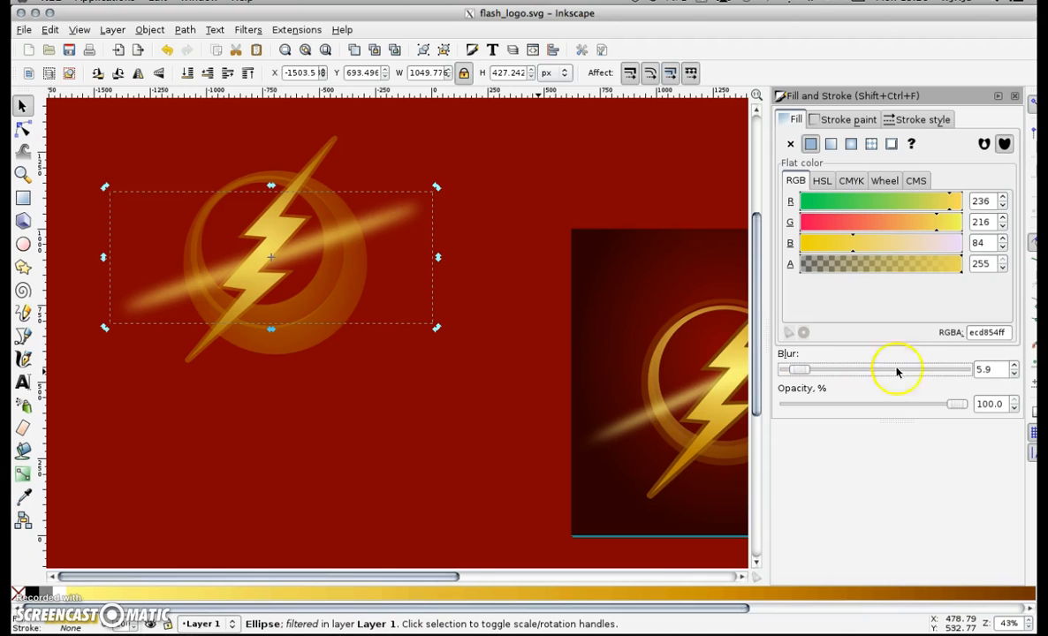
{"action": "left_click_drag", "start_coordinate": [983, 370], "coordinate": [955, 369]}
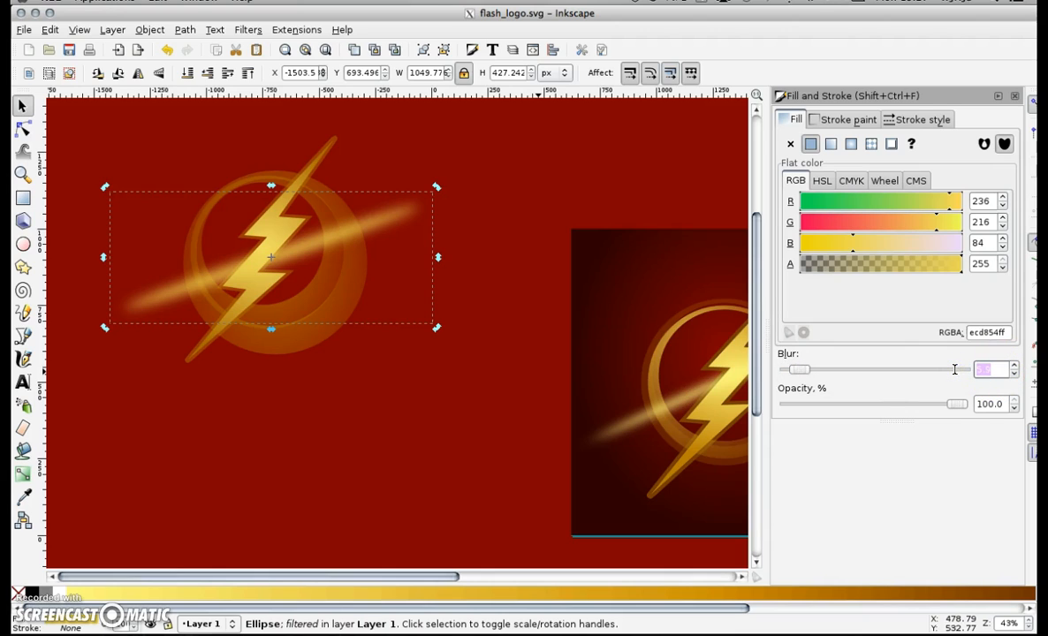
{"action": "left_click", "coordinate": [549, 331]}
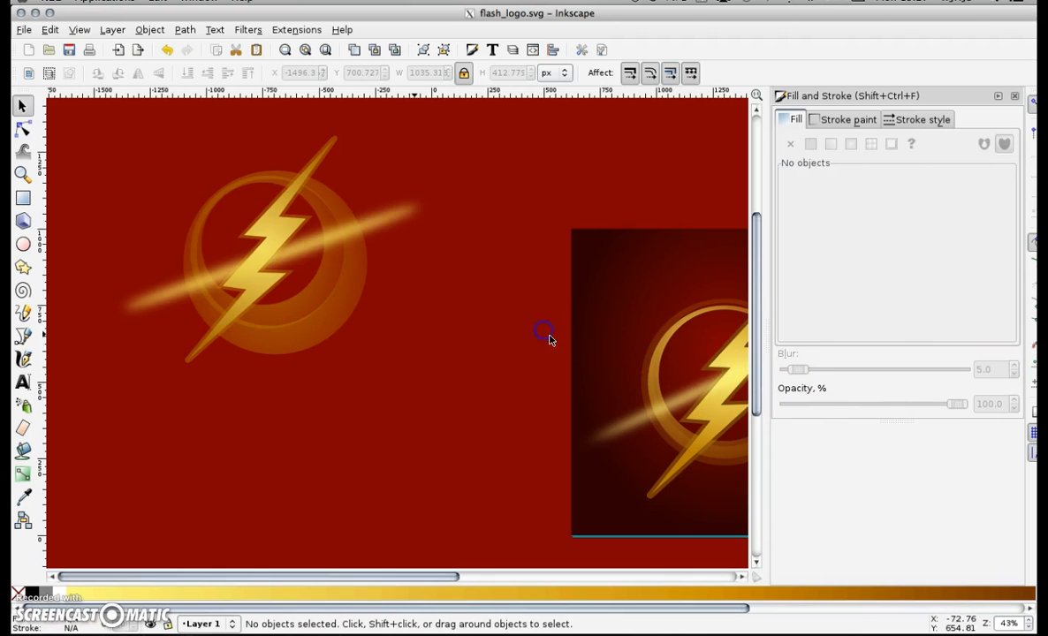
Move the new bolt, rings and blurred streak together down and right toward the reference, and group them.
{"action": "left_click_drag", "start_coordinate": [96, 109], "coordinate": [484, 417]}
{"action": "left_click_drag", "start_coordinate": [272, 311], "coordinate": [318, 379]}
{"action": "left_click", "coordinate": [484, 218]}
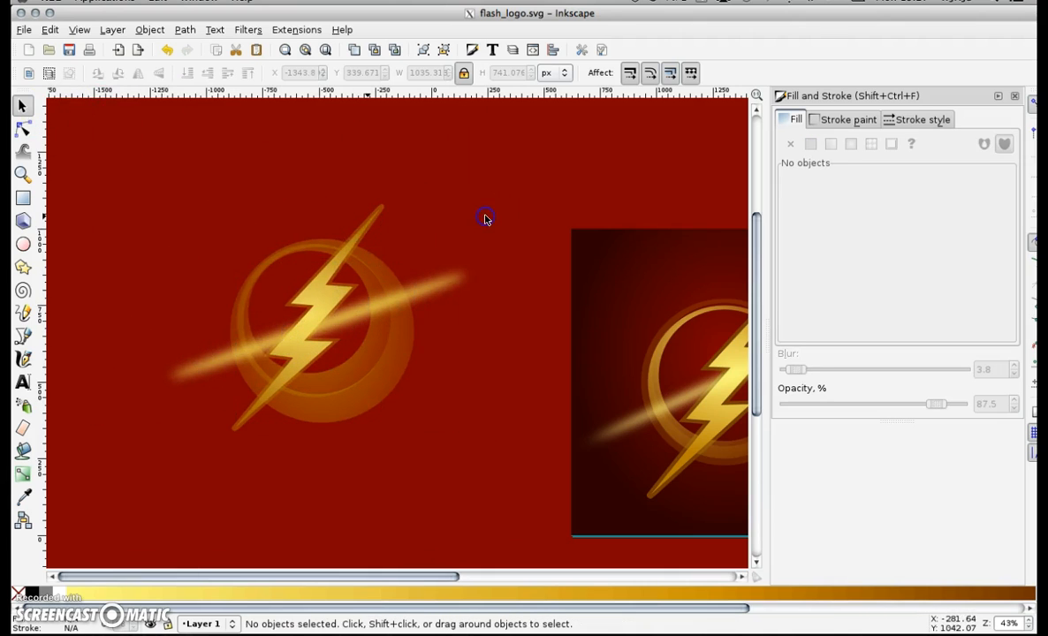
{"action": "left_click", "coordinate": [1013, 95]}
{"action": "mouse_move", "coordinate": [146, 135]}
{"action": "left_mouse_down"}
{"action": "mouse_move", "coordinate": [159, 201]}
{"action": "mouse_move", "coordinate": [525, 512]}
{"action": "left_mouse_up"}
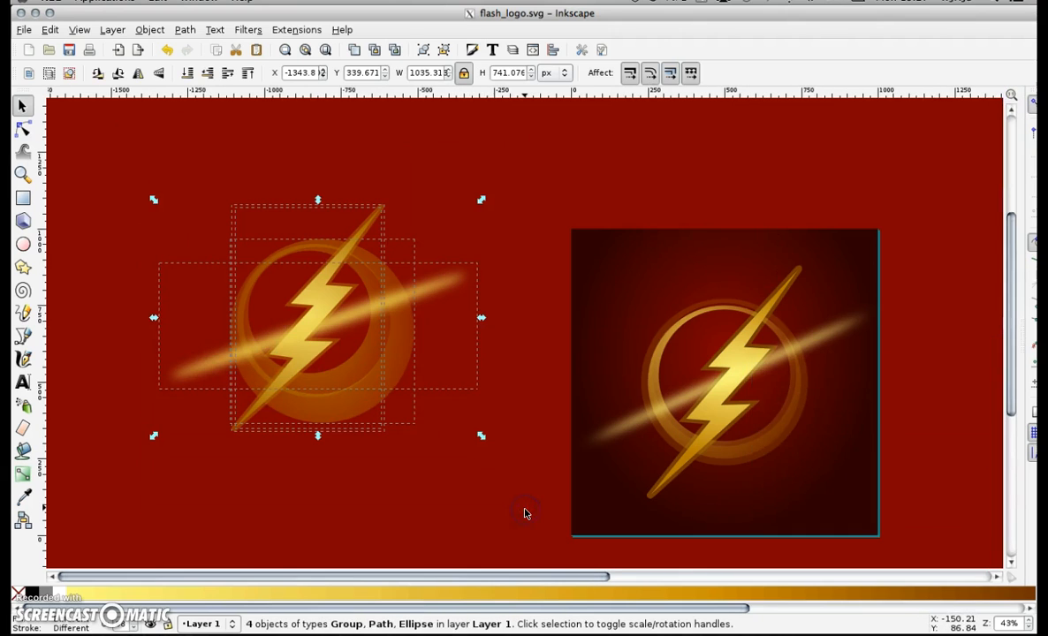
{"action": "left_click", "coordinate": [149, 29]}
{"action": "left_click", "coordinate": [167, 91]}
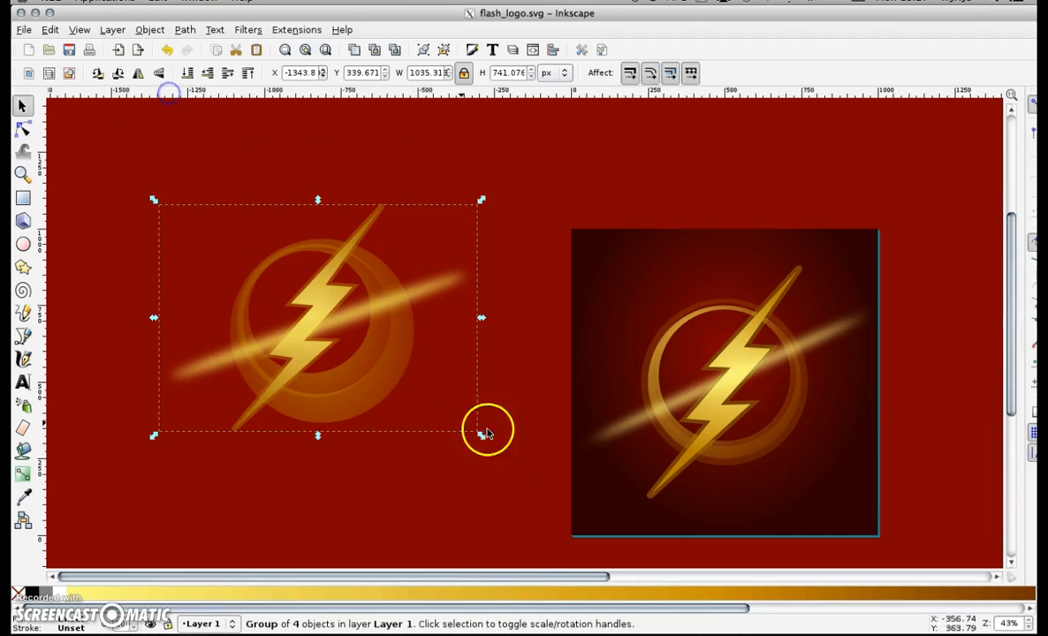
Group the reference bolt, rings and streak on the page and move them off to the canvas's upper left.
{"action": "left_click_drag", "start_coordinate": [960, 524], "coordinate": [554, 223]}
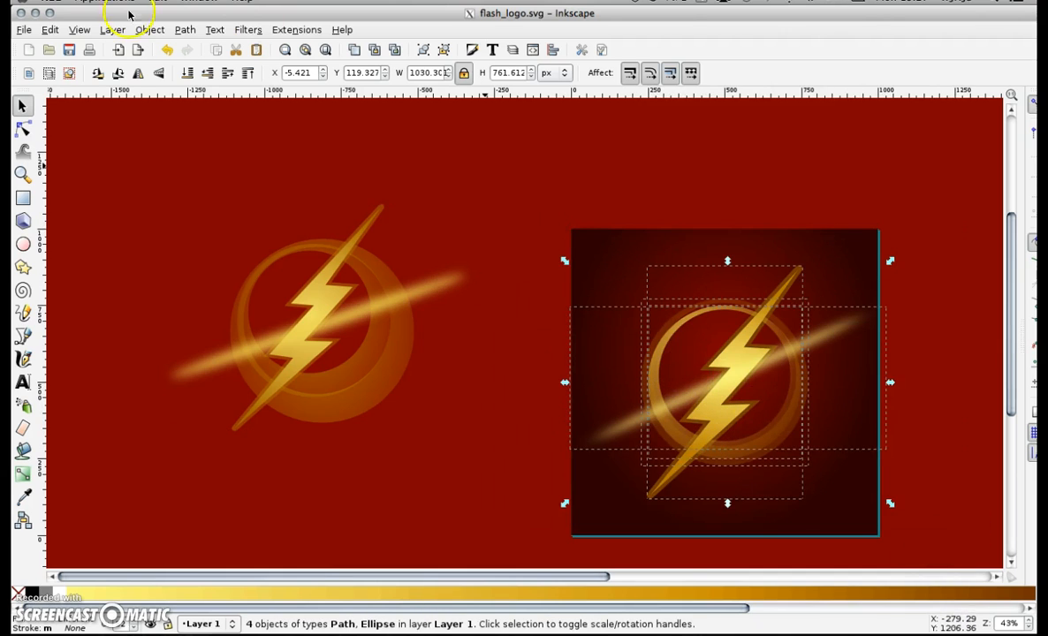
{"action": "left_click", "coordinate": [150, 29]}
{"action": "left_click", "coordinate": [168, 89]}
{"action": "left_click_drag", "start_coordinate": [723, 408], "coordinate": [124, 202]}
{"action": "left_click", "coordinate": [716, 417]}
{"action": "left_click_drag", "start_coordinate": [716, 417], "coordinate": [110, 190]}
Move the new emblem group onto the dark page background and centre it on both axes relative to the page.
{"action": "left_click", "coordinate": [300, 339]}
{"action": "left_click_drag", "start_coordinate": [309, 366], "coordinate": [717, 407]}
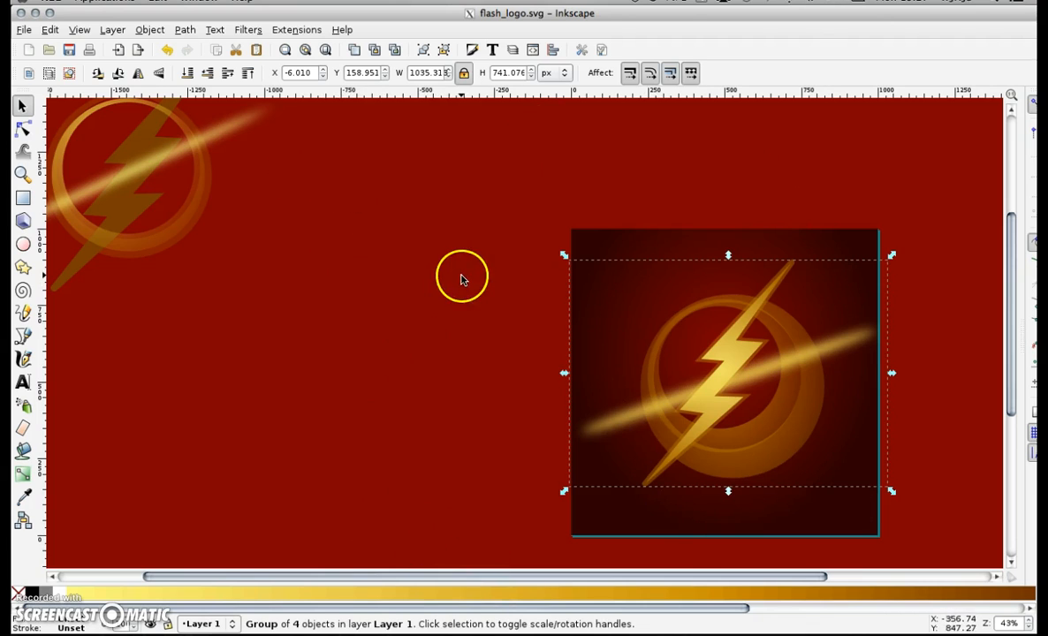
{"action": "left_click", "coordinate": [552, 51]}
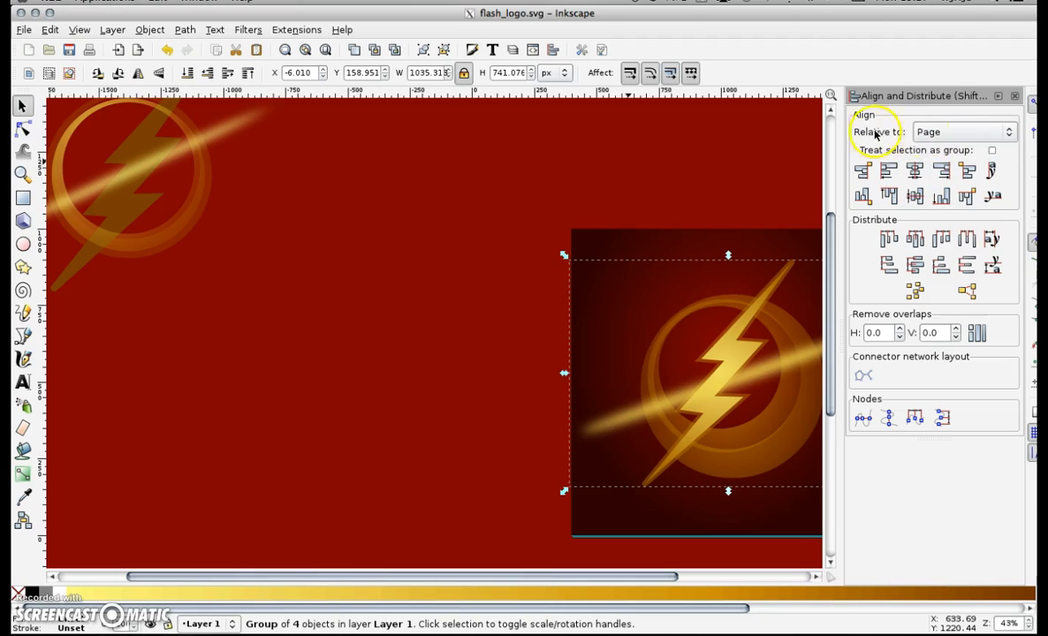
{"action": "left_click", "coordinate": [1008, 138]}
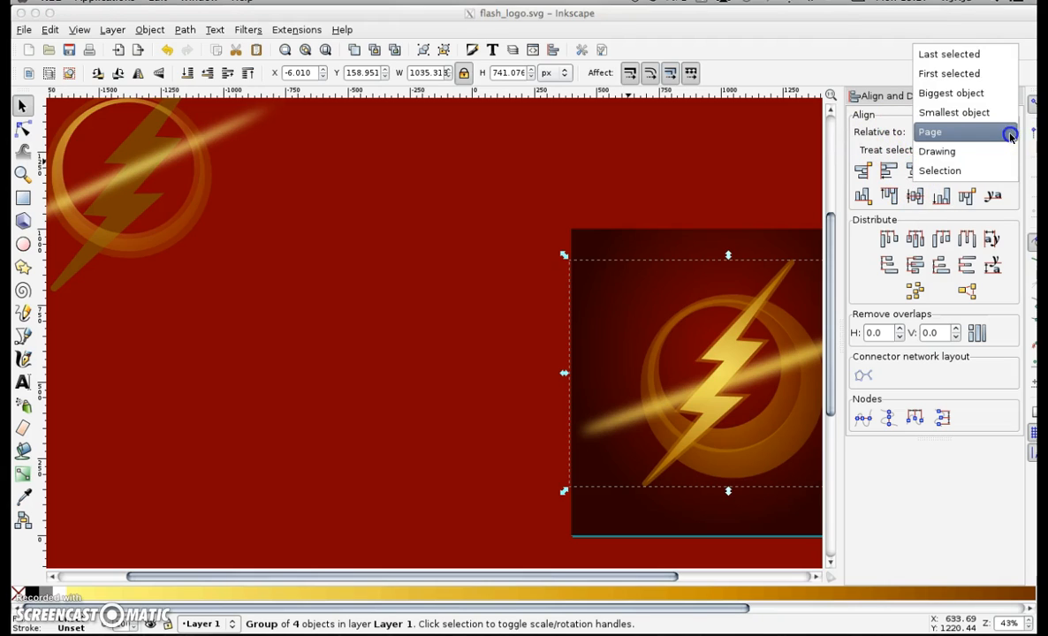
{"action": "left_click", "coordinate": [949, 132]}
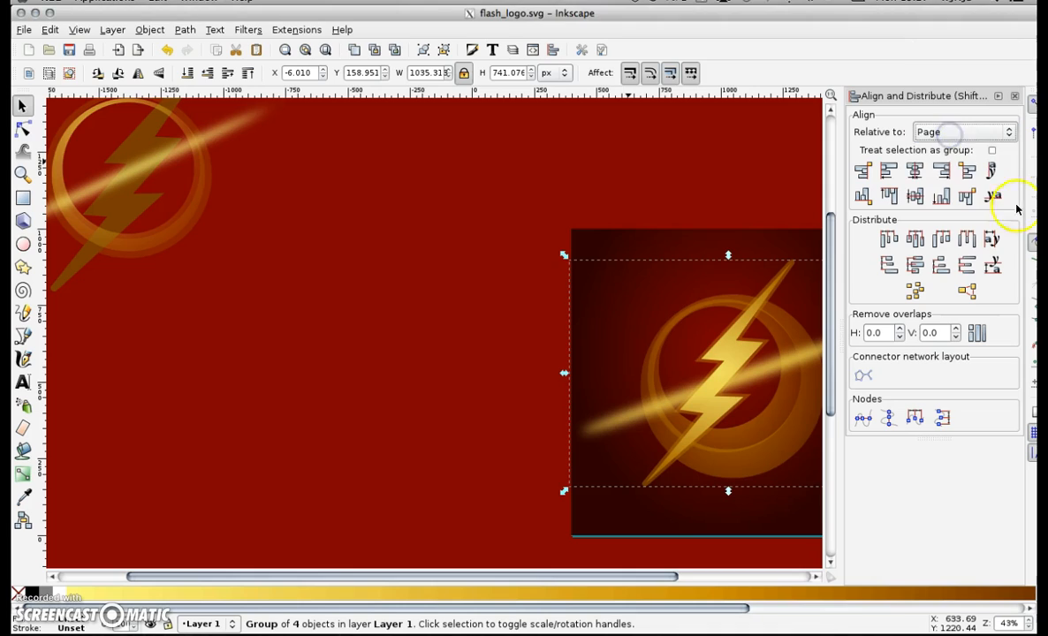
{"action": "left_click", "coordinate": [915, 172]}
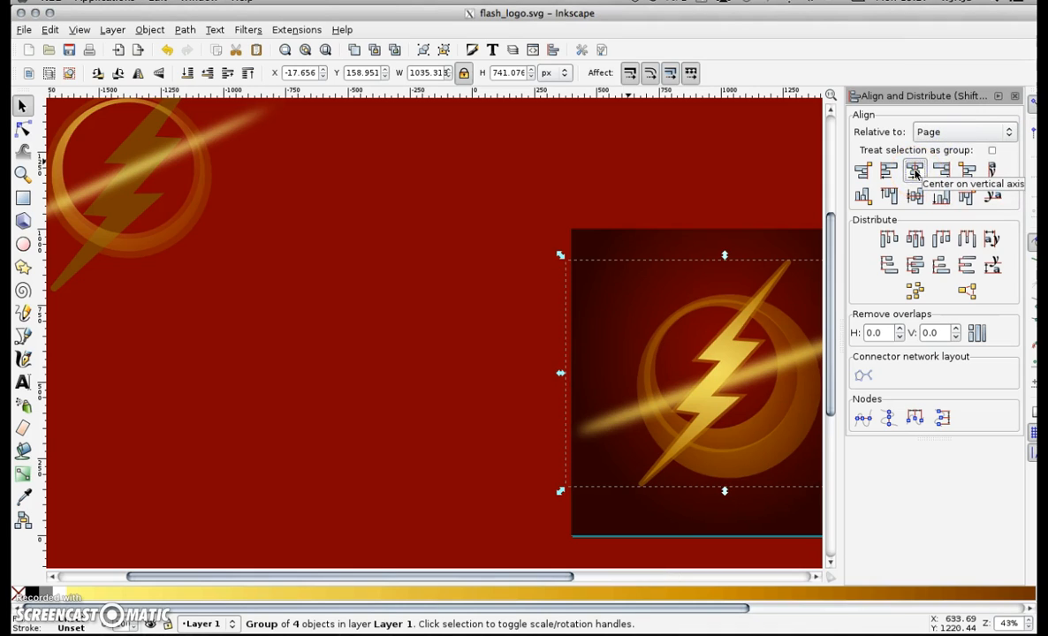
{"action": "left_click", "coordinate": [914, 196]}
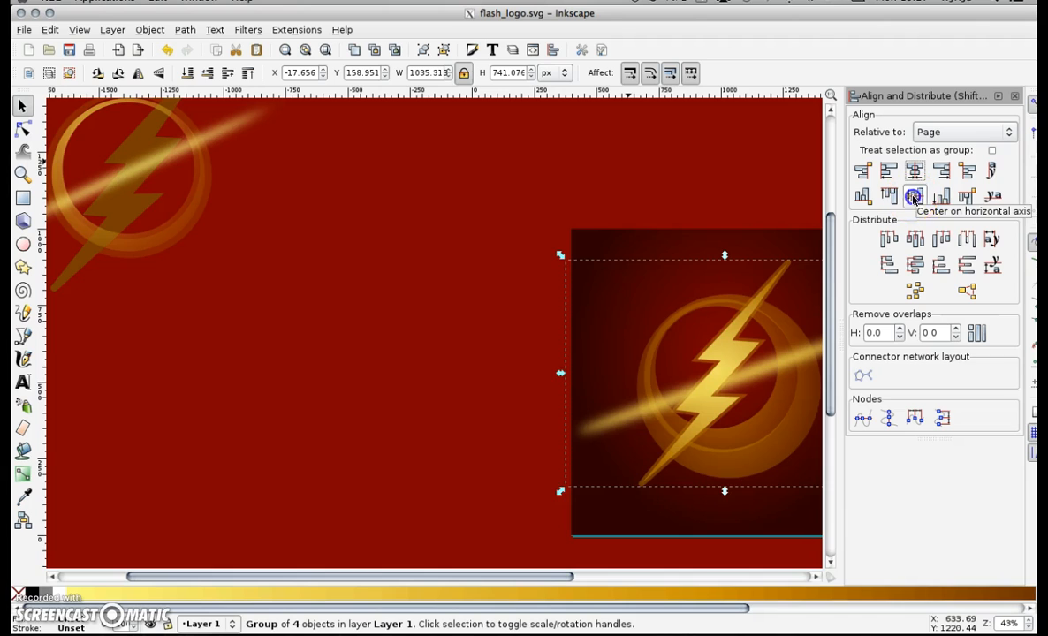
{"action": "left_click", "coordinate": [657, 172]}
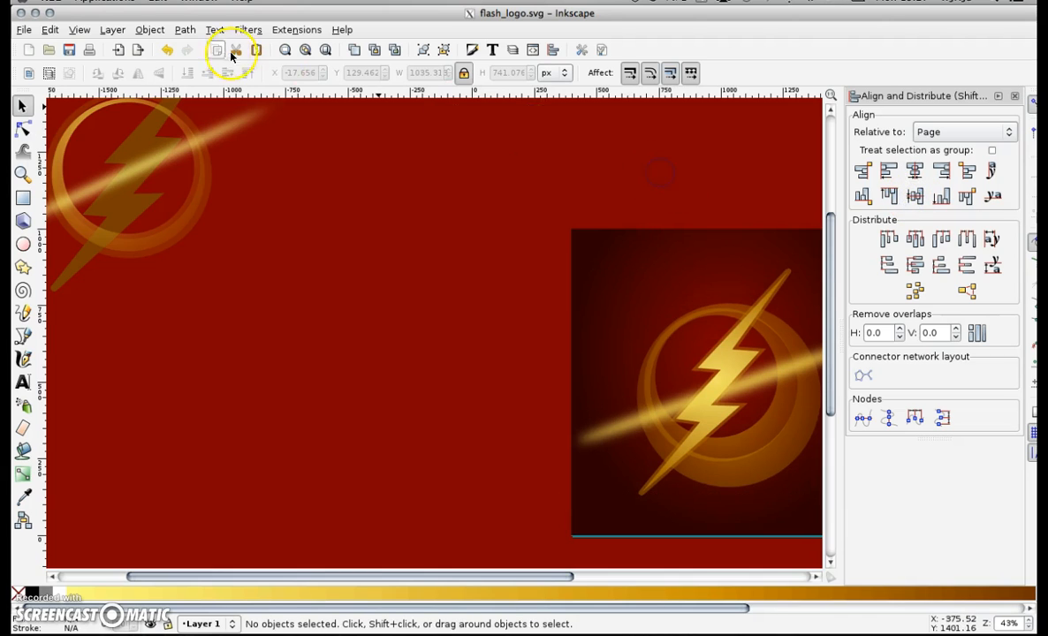
{"action": "left_click", "coordinate": [303, 50]}
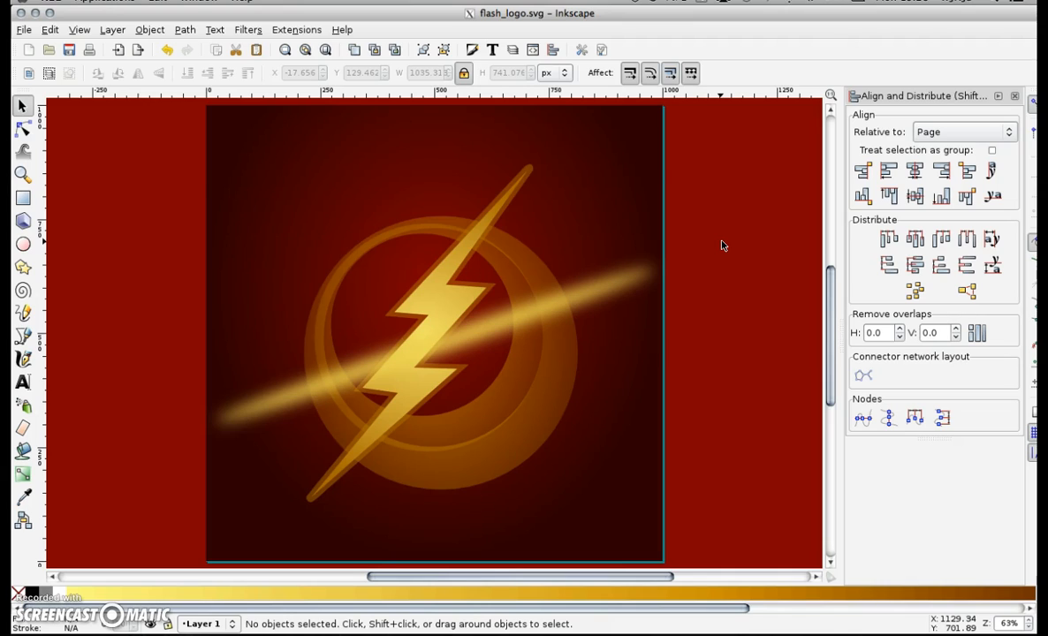
{"action": "key", "text": "minus"}
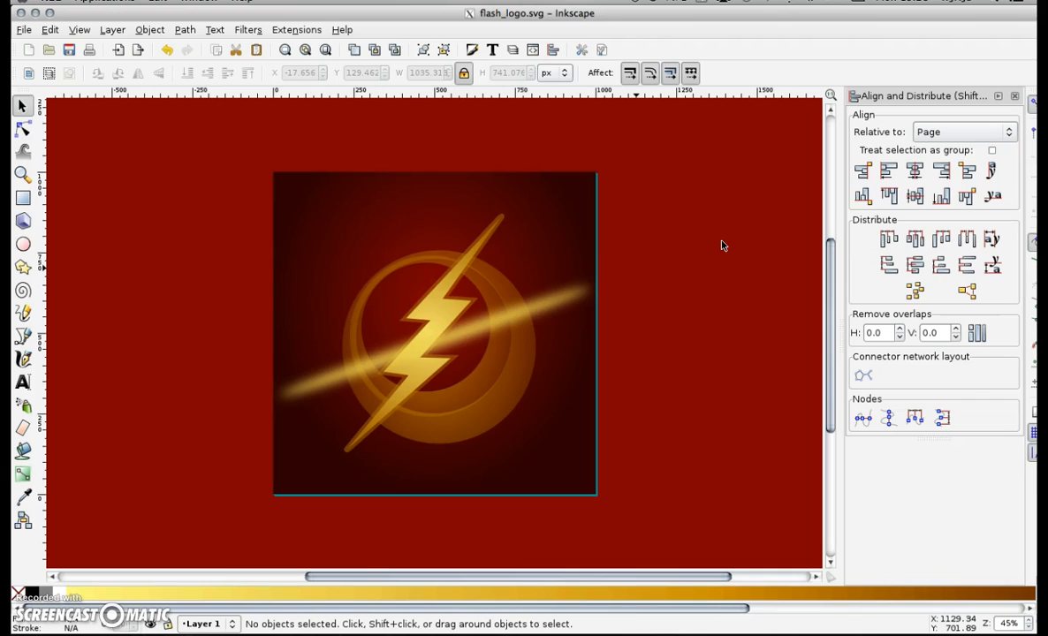